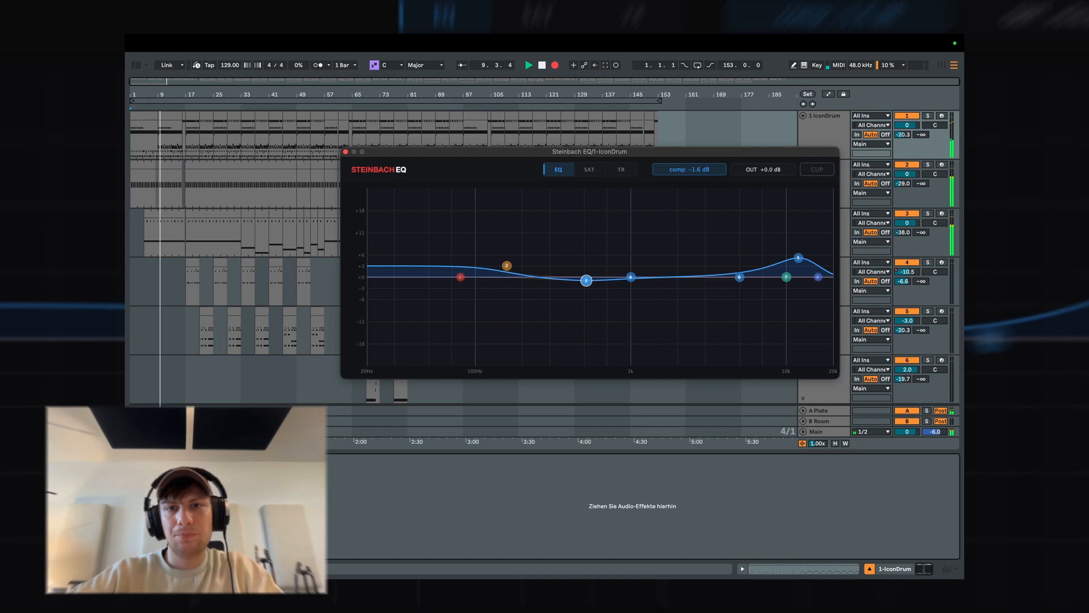
Boost IconDrum's EQ band 3 about 3 dB near 620 Hz and saturate Low-Mid +9.3, Hi-Mid +10.1 and High +12.0 dB.
mouse_move(584, 277)
left_mouse_down()
mouse_move(590, 230)
mouse_move(581, 248)
mouse_move(598, 264)
left_mouse_up()
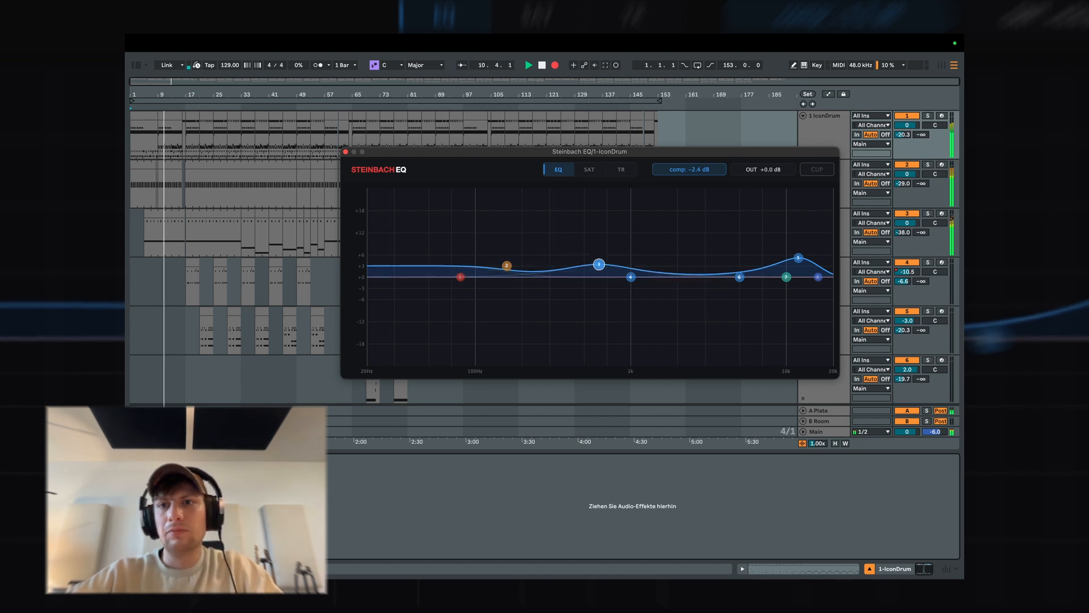
left_click(593, 168)
left_click_drag(693, 286, 695, 267)
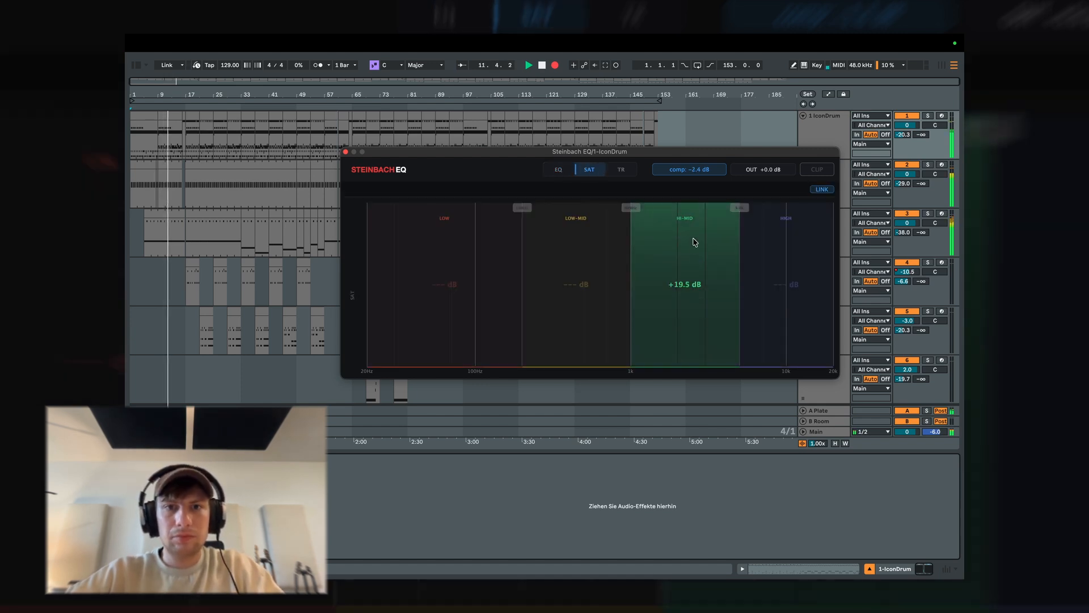
left_click_drag(771, 292, 785, 272)
left_click_drag(570, 319, 579, 294)
Shape IconDrum's upper transients with High attack 7.3, sustain -4.5 and speed 61.3, and Hi-Mid attack 7.7.
left_click(621, 169)
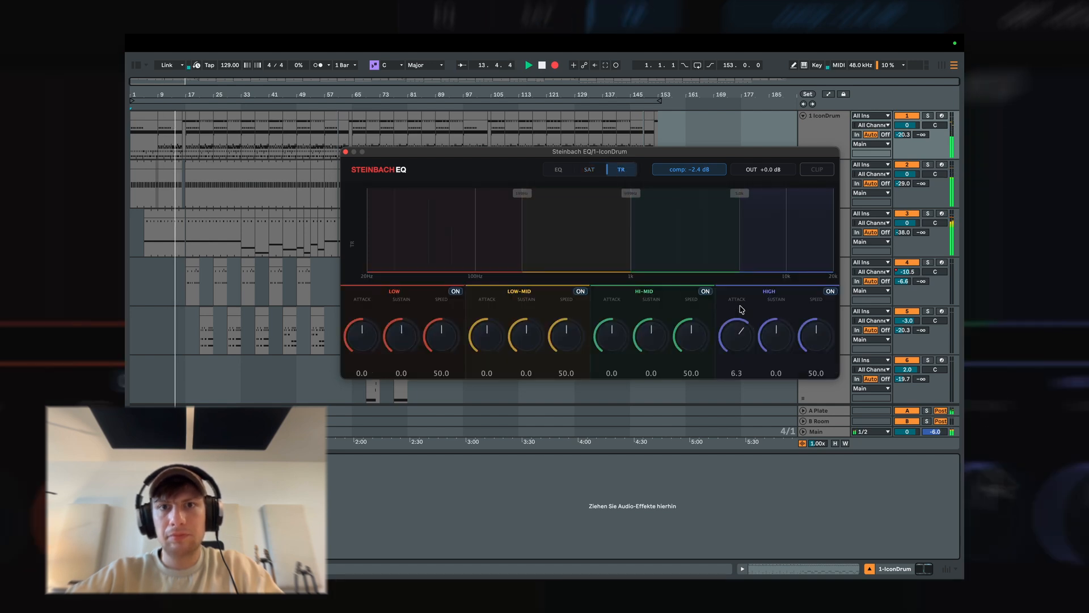
left_click_drag(738, 305, 739, 307)
left_click_drag(779, 354, 819, 324)
left_click_drag(611, 336, 611, 315)
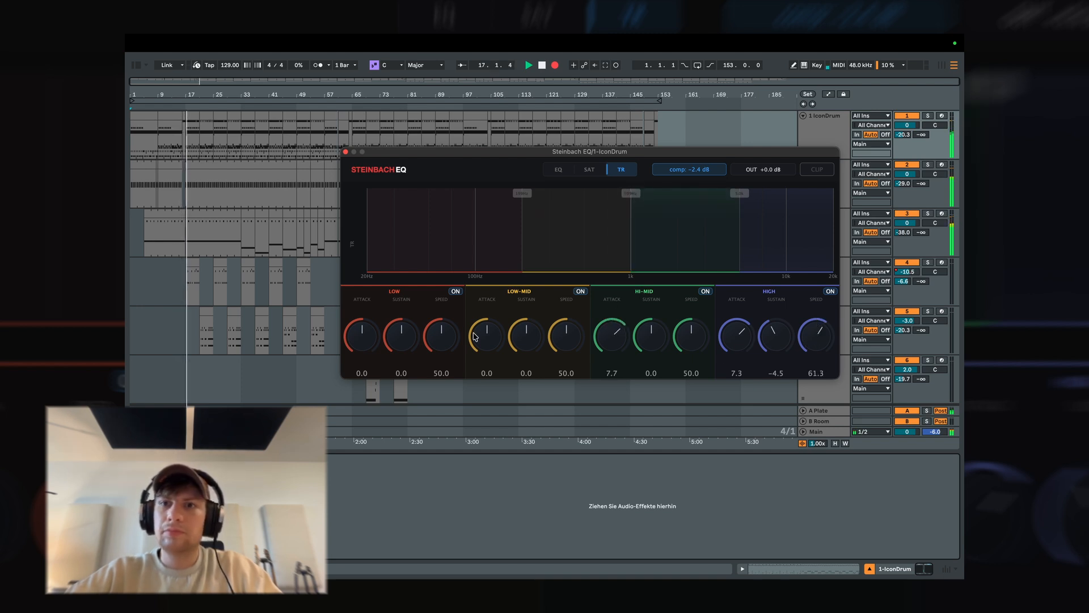
Set IconDrum's Low-Mid attack to 4.1 and sustain to -10.0, its lowest transient crossover to about 240 Hz, and Low attack to -8.4.
left_click_drag(479, 319, 491, 345)
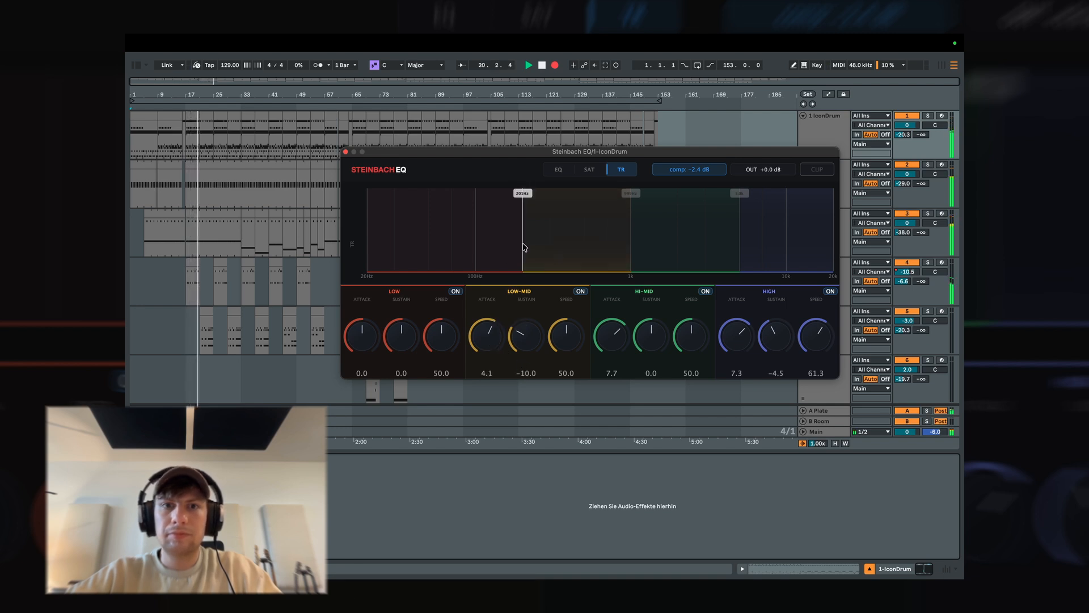
left_click_drag(523, 247, 535, 246)
left_click_drag(363, 337, 365, 364)
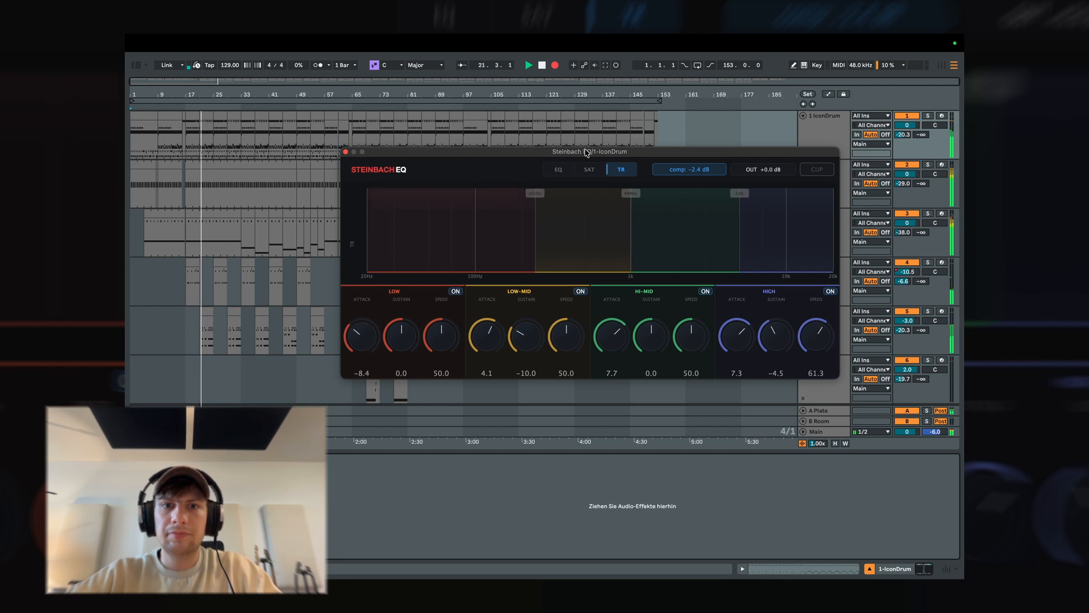
Boost IconDrum's EQ band 4 about 4 dB near 2.8 kHz and switch off the saturation link.
left_click(559, 169)
left_click_drag(595, 263, 701, 262)
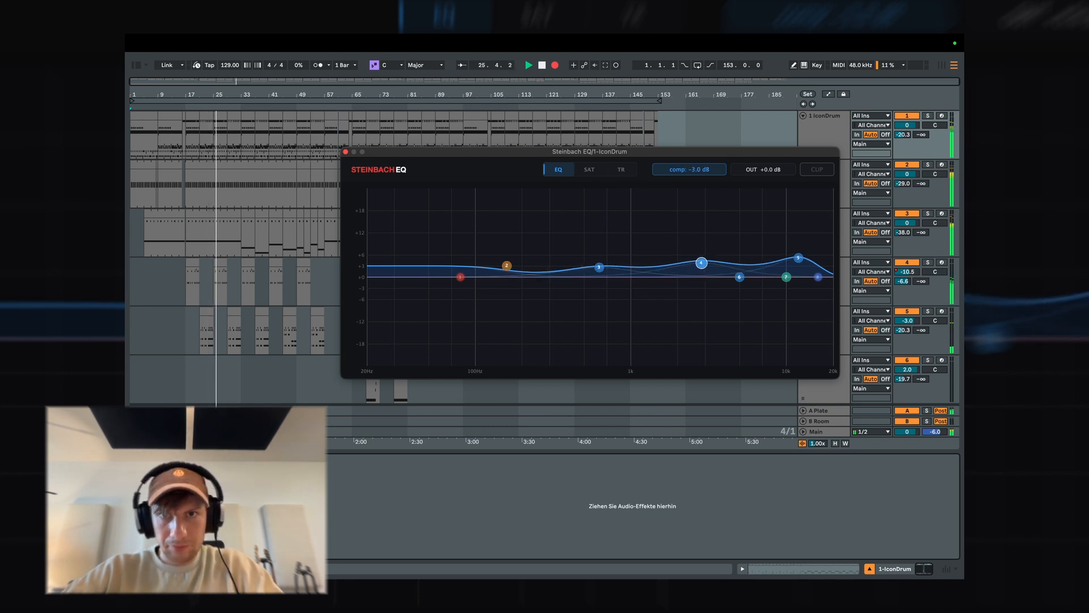
left_click(589, 169)
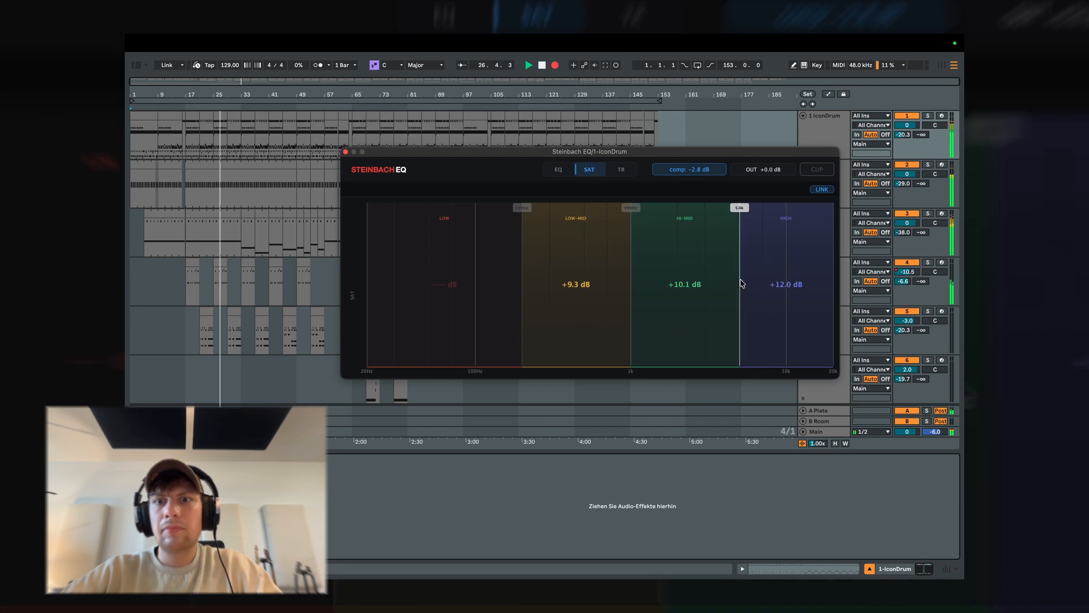
left_click(346, 152)
Paste the Steinbach EQ device onto the Kick 3 track.
left_click(831, 183)
left_click(586, 504)
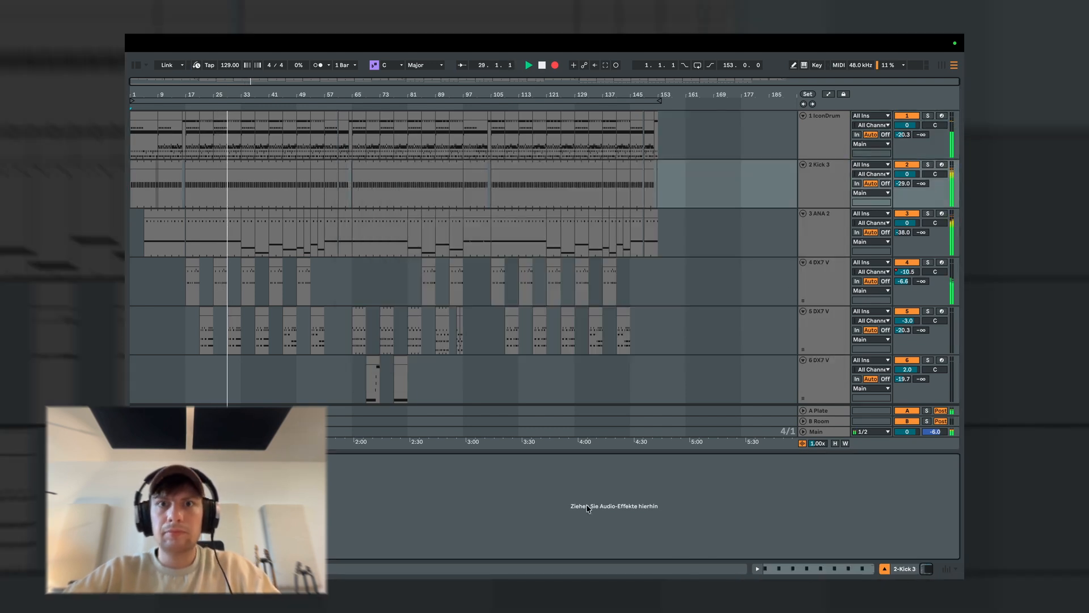
key("super+v")
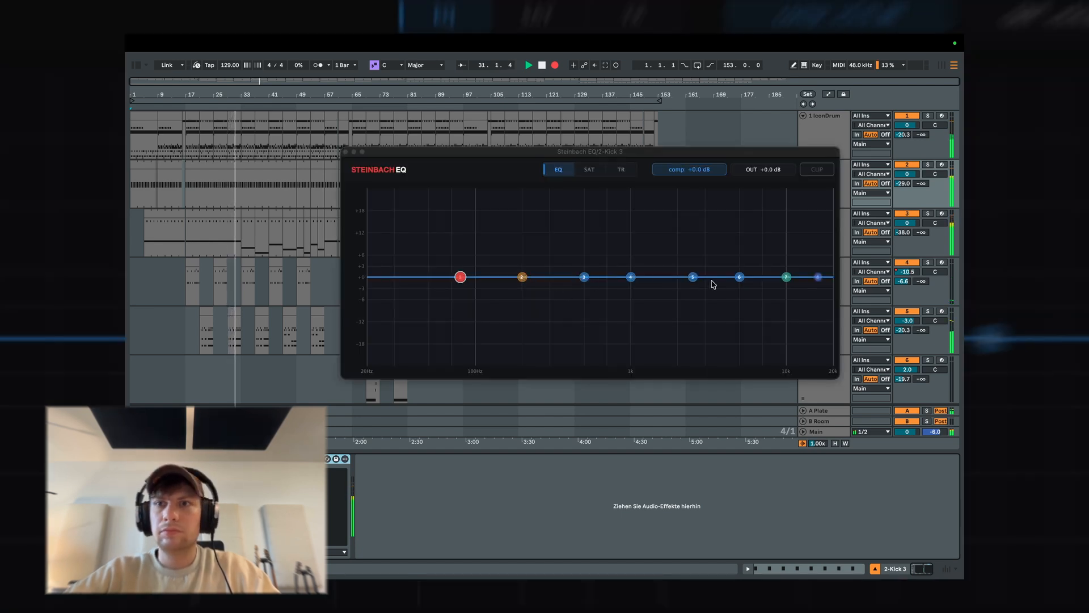
Boost Kick 3's EQ band 5 about 8 dB near 4.6 kHz with a narrow bandwidth.
left_click_drag(693, 277, 733, 245)
scroll(736, 234, "up", 5)
scroll(736, 234, "up", 1)
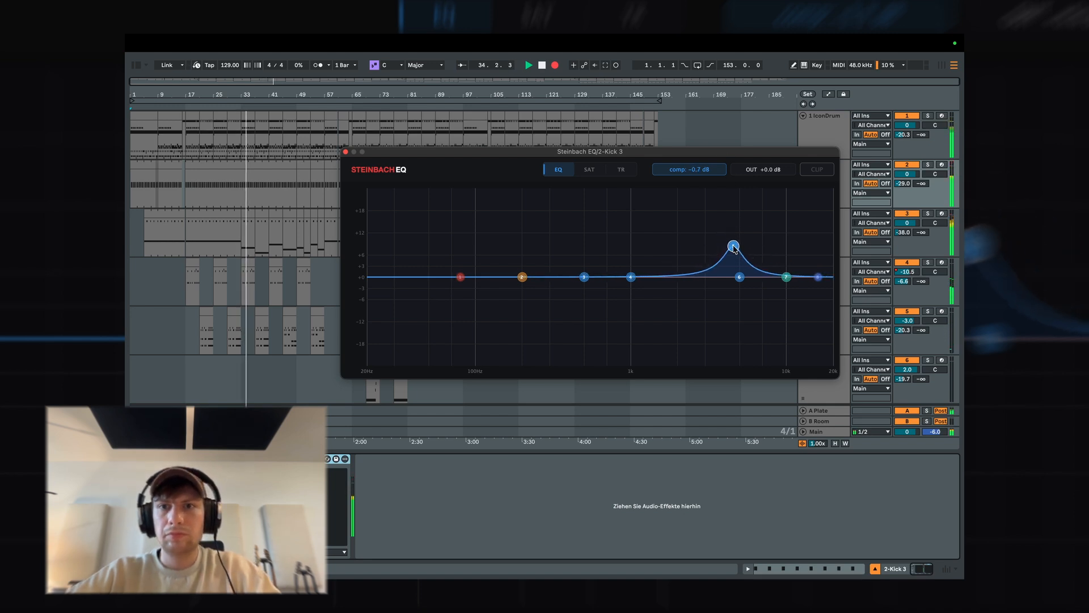
Shape the kick's lows with a shelf about +6 dB near 75 Hz, a 2 dB cut near 450 Hz and a low cut near 50 Hz.
left_click_drag(522, 277, 452, 255)
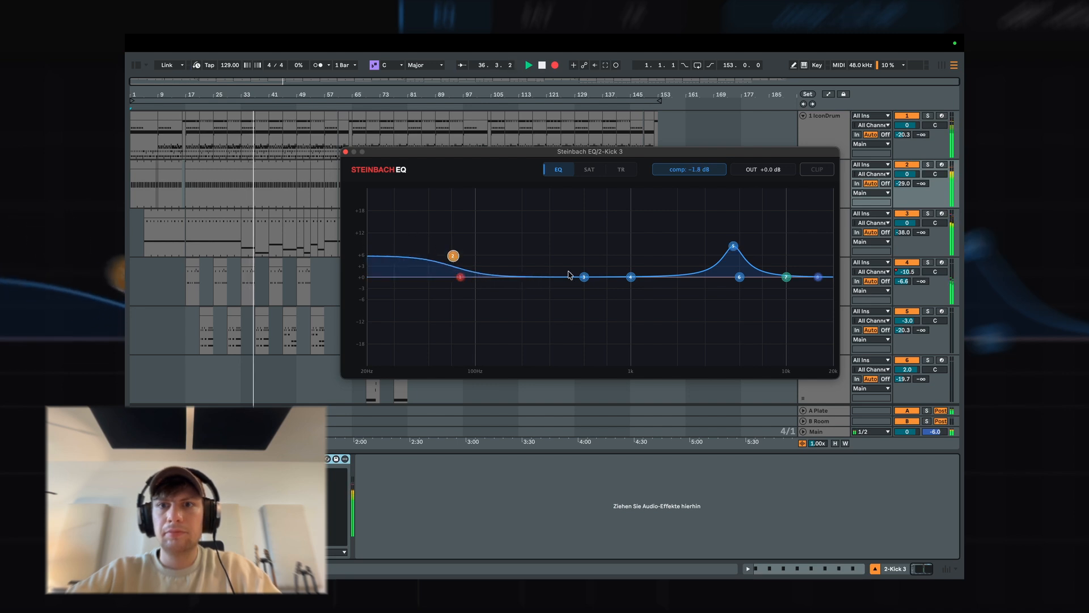
mouse_move(583, 277)
left_mouse_down()
mouse_move(482, 293)
mouse_move(582, 287)
left_mouse_up()
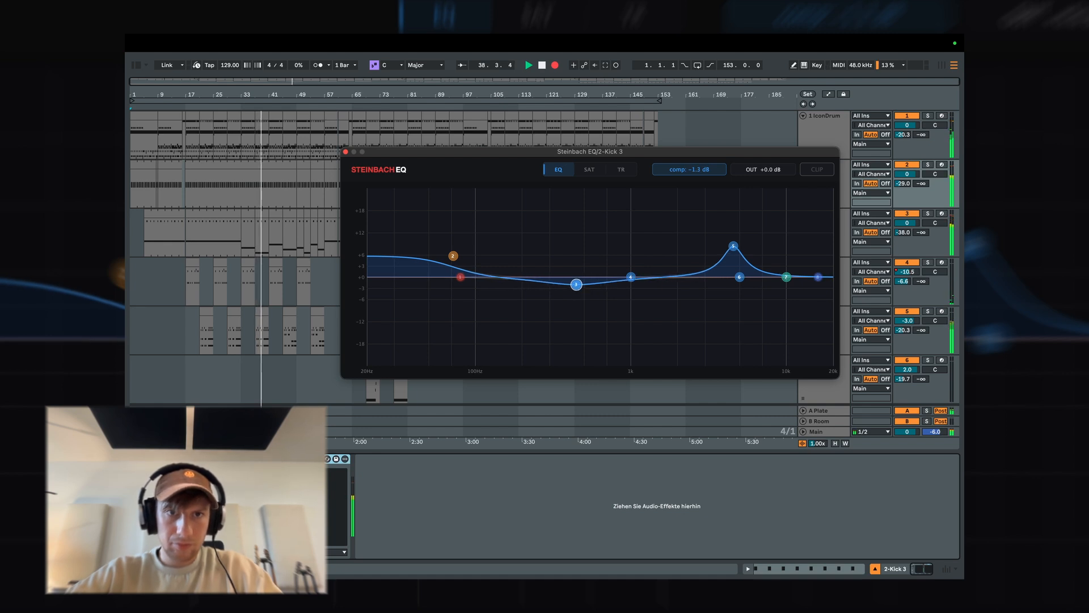
left_click_drag(452, 256, 428, 276)
left_click(458, 277)
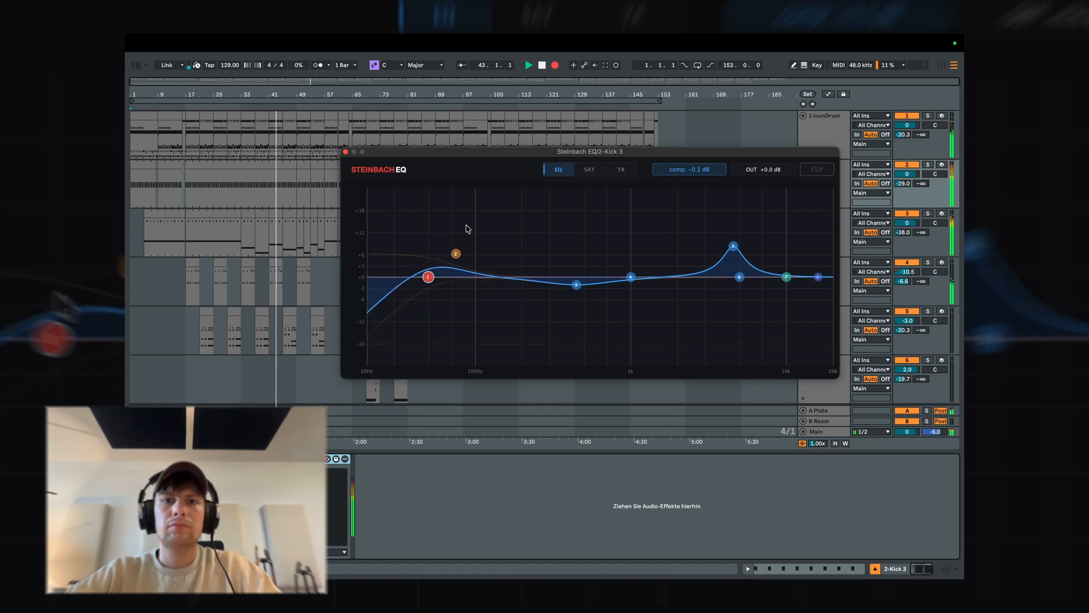
Saturate the kick's Low-Mid band, from about 120 to 450 Hz, by +24.0 dB, Hi-Mid by +6.1 dB and High by +10.2 dB.
left_click(598, 173)
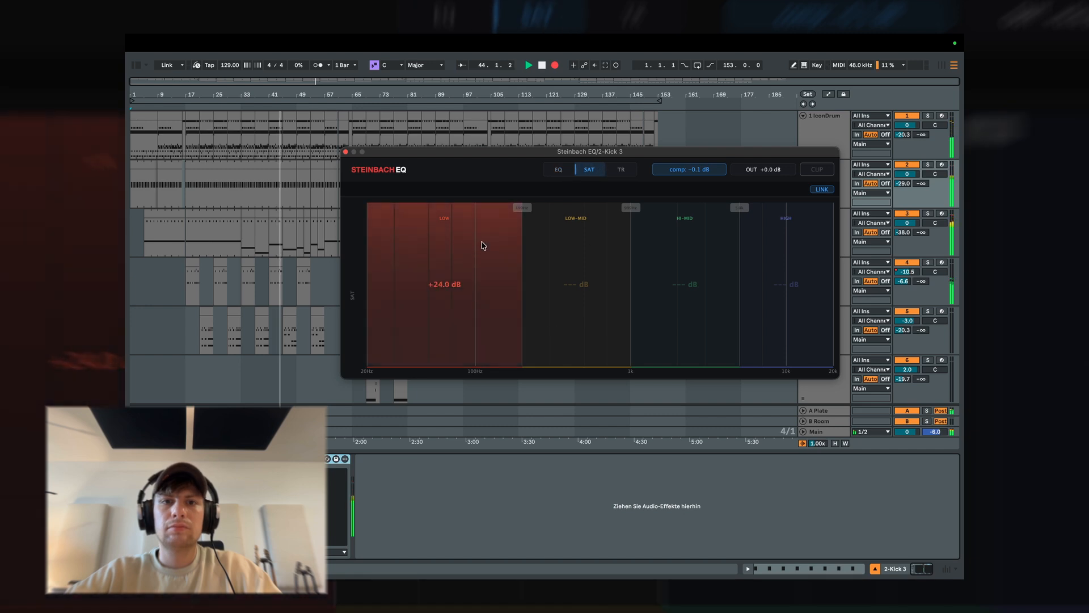
left_click_drag(583, 351, 488, 287)
left_click_drag(632, 287, 577, 269)
left_click_drag(787, 302, 786, 274)
left_click_drag(683, 324, 681, 303)
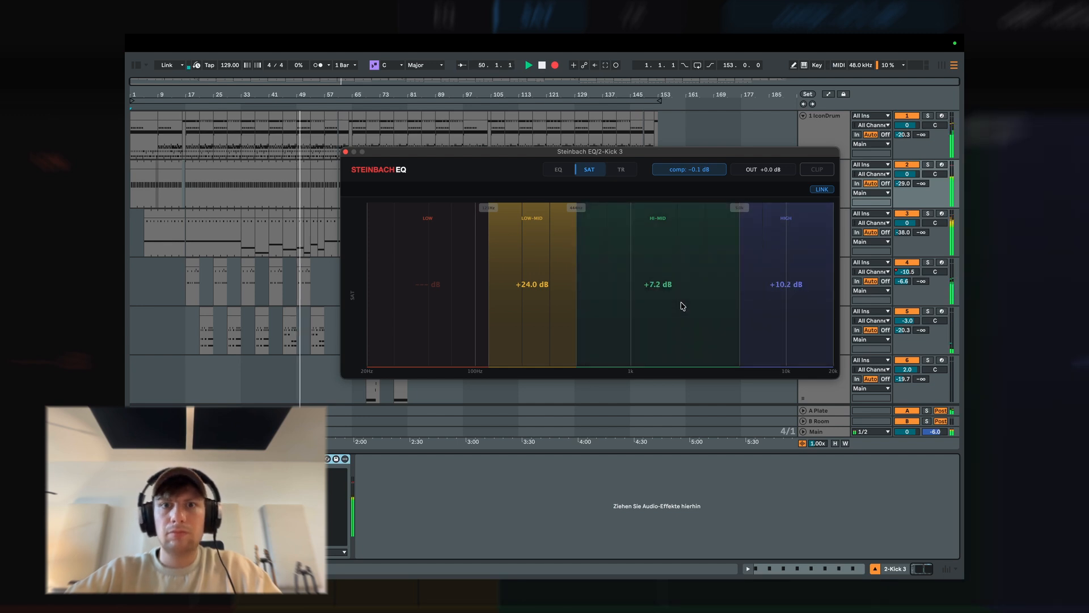
Set the kick's transient Low attack to 4.1 and sustain to -1.7, Low-Mid attack to 6.3 and sustain to -6.8, and enable Soft clipping.
left_click(626, 171)
left_click_drag(478, 355, 480, 328)
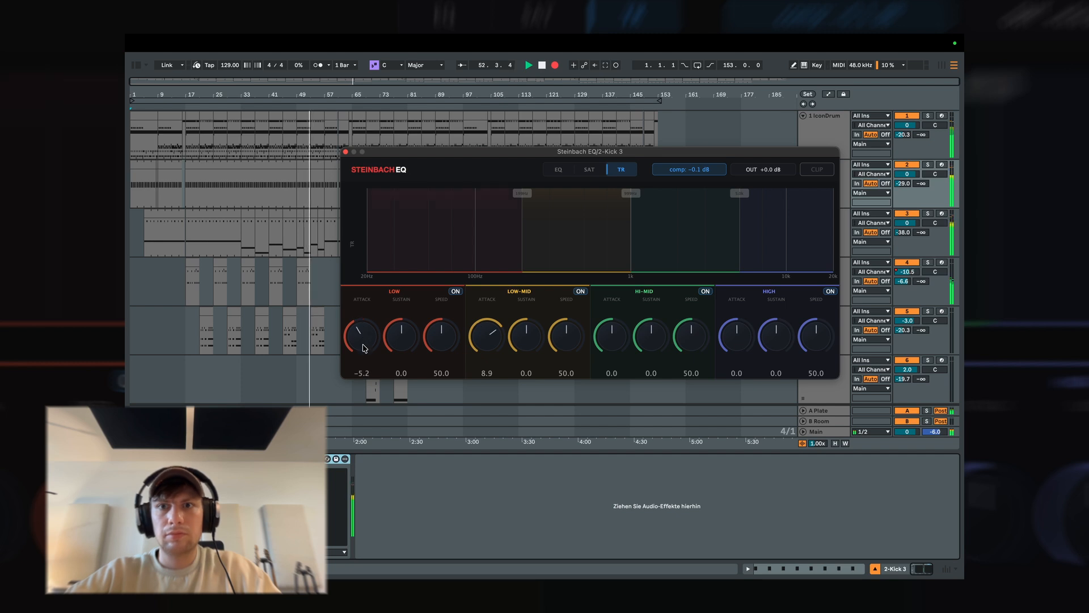
left_click_drag(364, 348, 407, 321)
left_click_drag(496, 344, 496, 329)
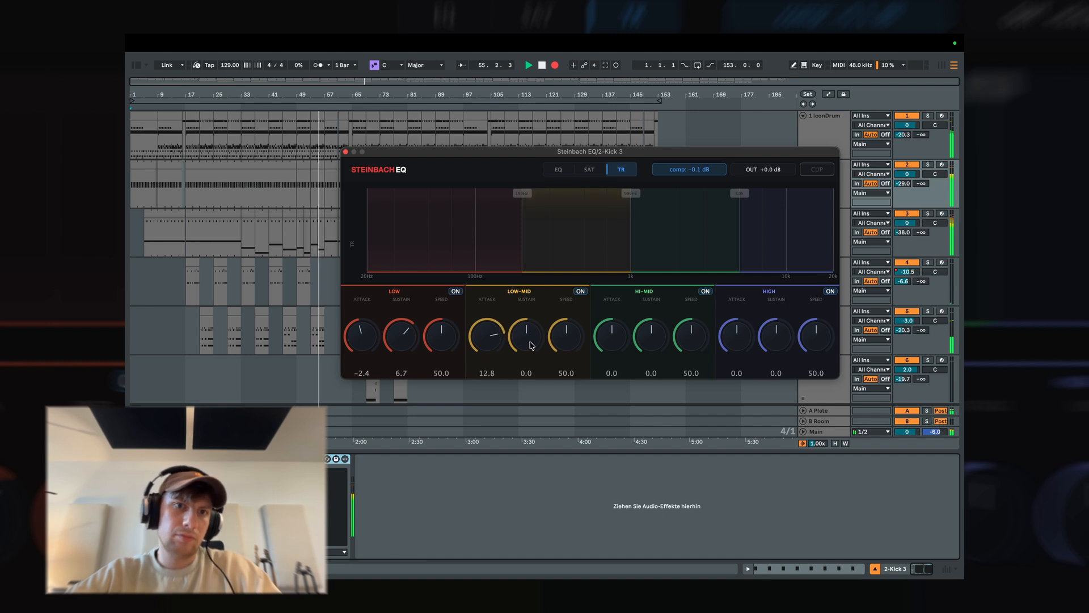
double_click(359, 332)
left_click_drag(400, 347, 400, 364)
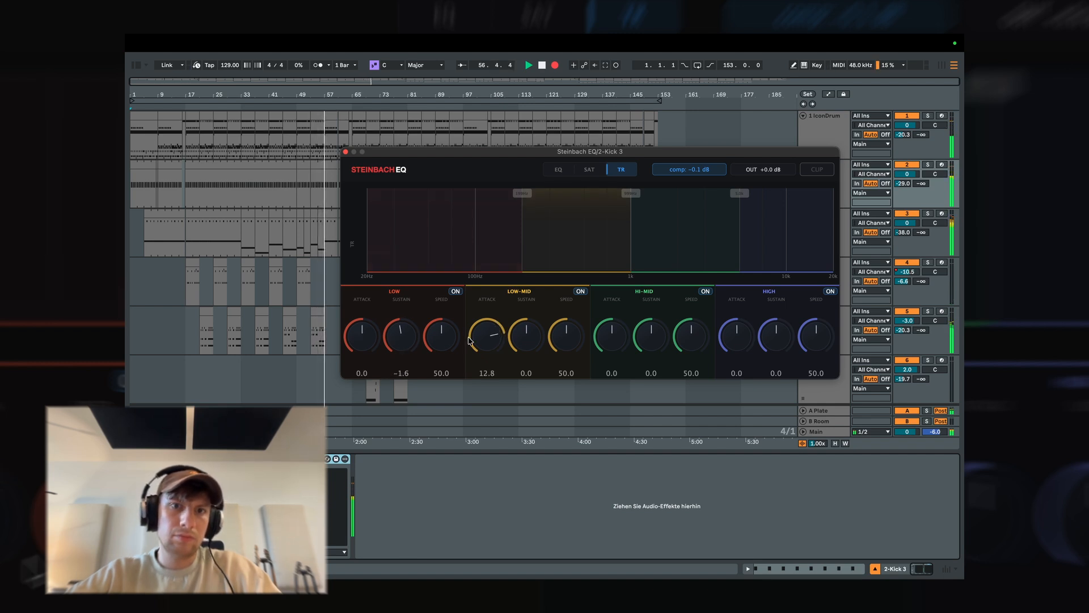
mouse_move(490, 339)
left_mouse_down()
mouse_move(487, 361)
mouse_move(523, 343)
mouse_move(512, 367)
mouse_move(489, 337)
left_mouse_up()
left_click_drag(374, 348, 400, 335)
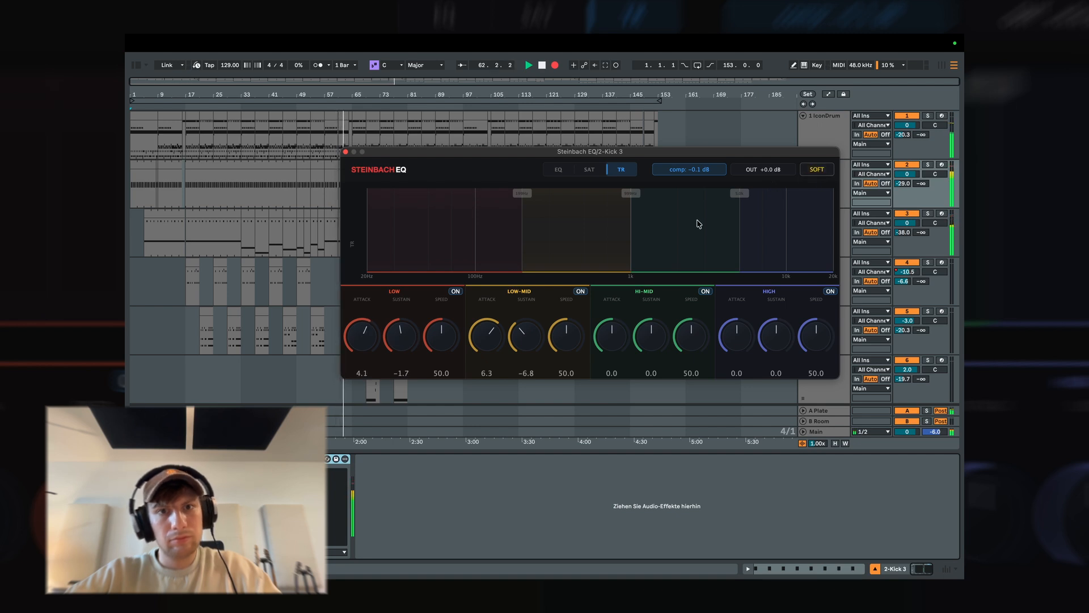
Set the kick's transient crossovers near 120 and 520 Hz, Low attack 3.0, Low-Mid attack 4.0, Hi-Mid attack -6.0 and sustain 2.1, High attack 4.1.
left_click_drag(742, 328, 745, 315)
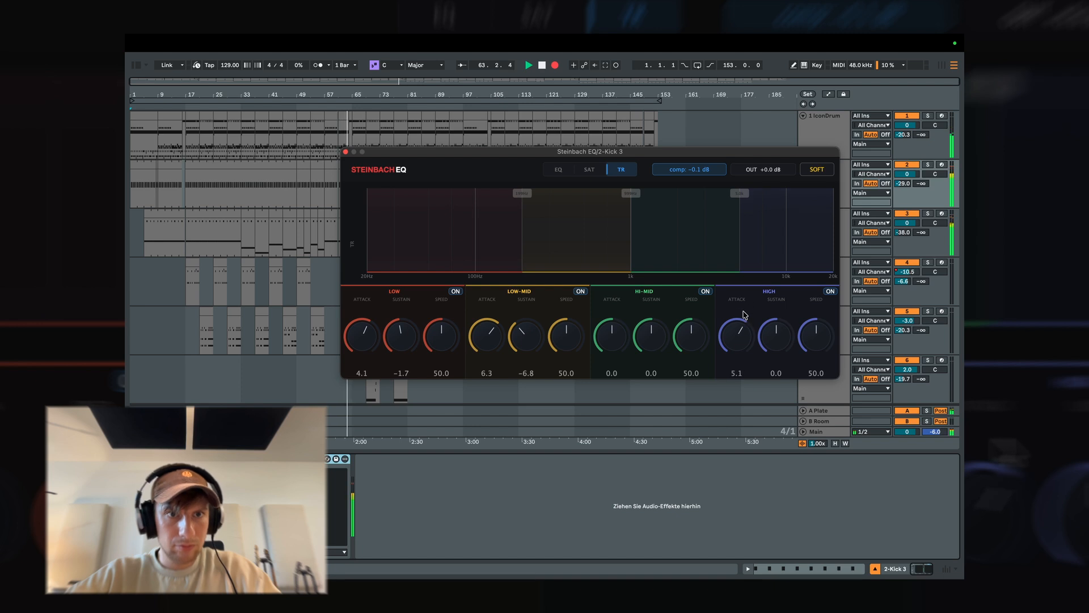
left_click_drag(520, 241, 489, 243)
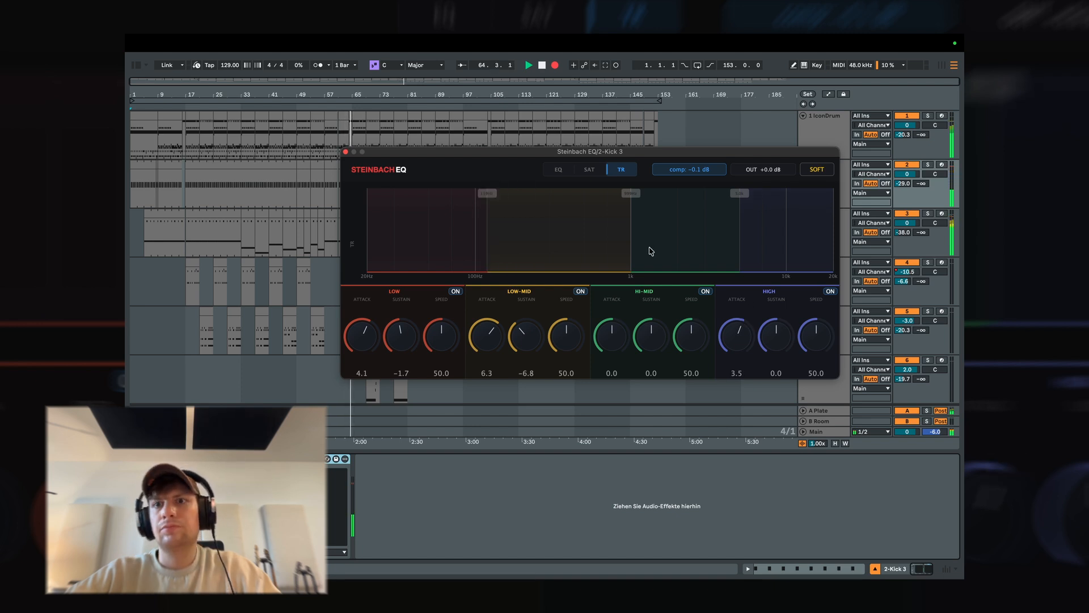
left_click_drag(631, 250, 587, 245)
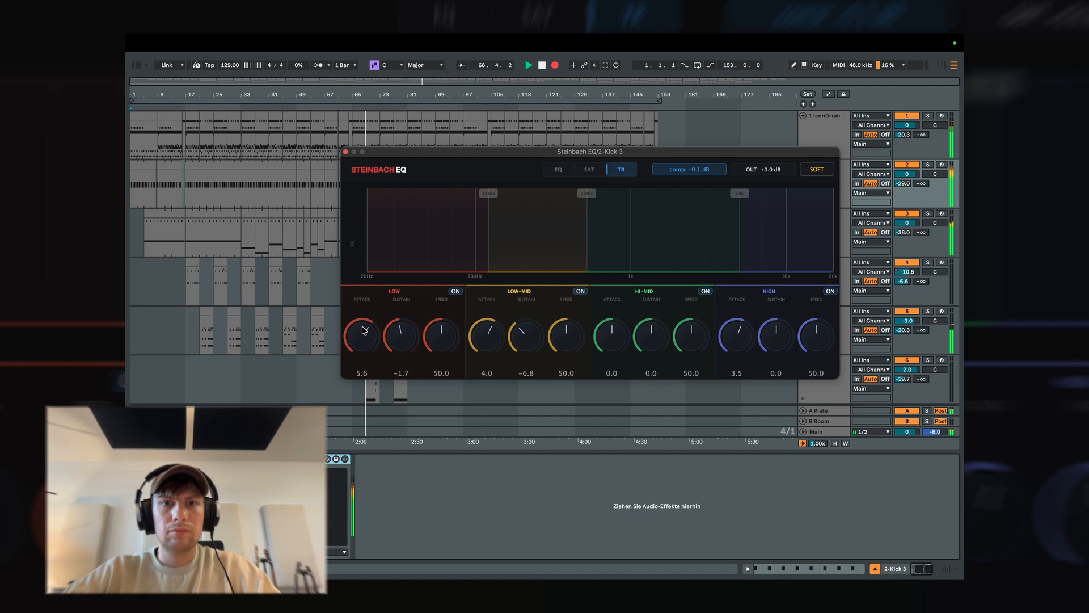
mouse_move(733, 346)
left_mouse_down()
mouse_move(734, 329)
mouse_move(732, 341)
left_mouse_up()
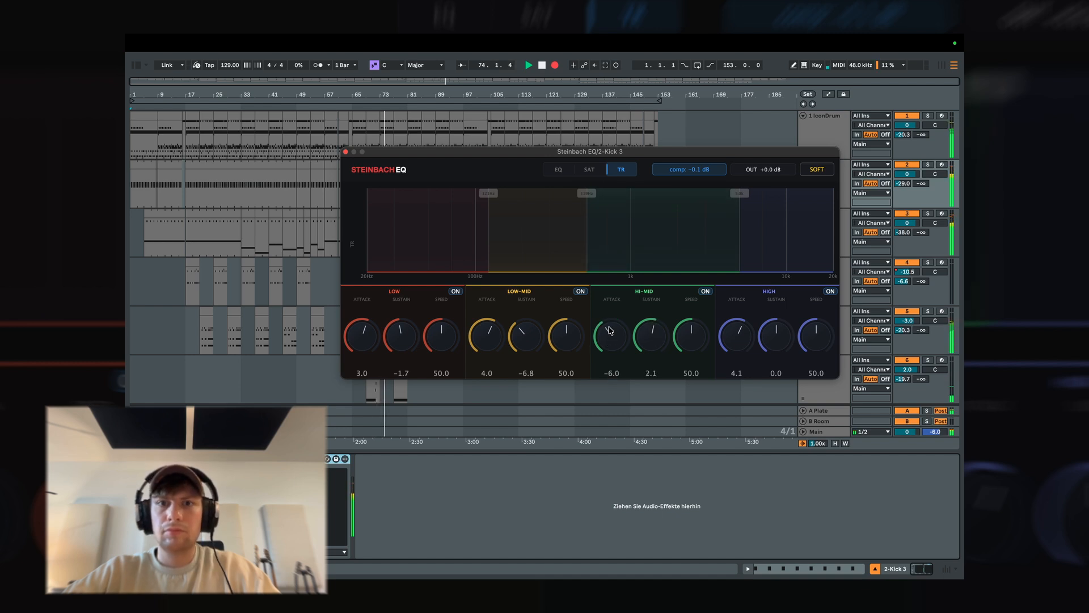
left_click(344, 152)
Add the Steinbach EQ device to the end of the ANA 2 track's effect chain and open its window.
scroll(637, 252, "down", 2)
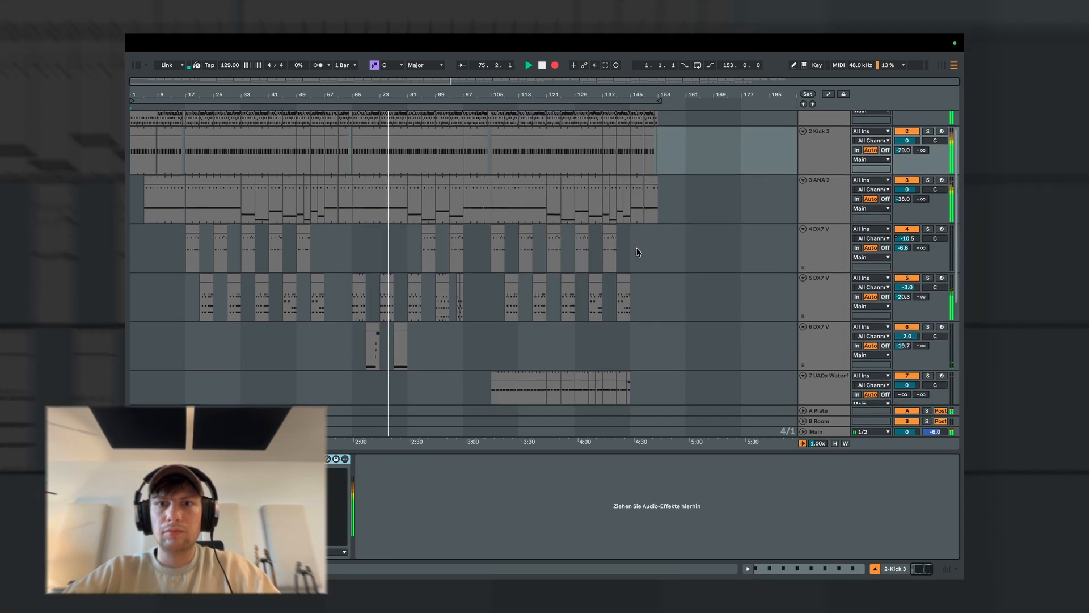
left_click(835, 200)
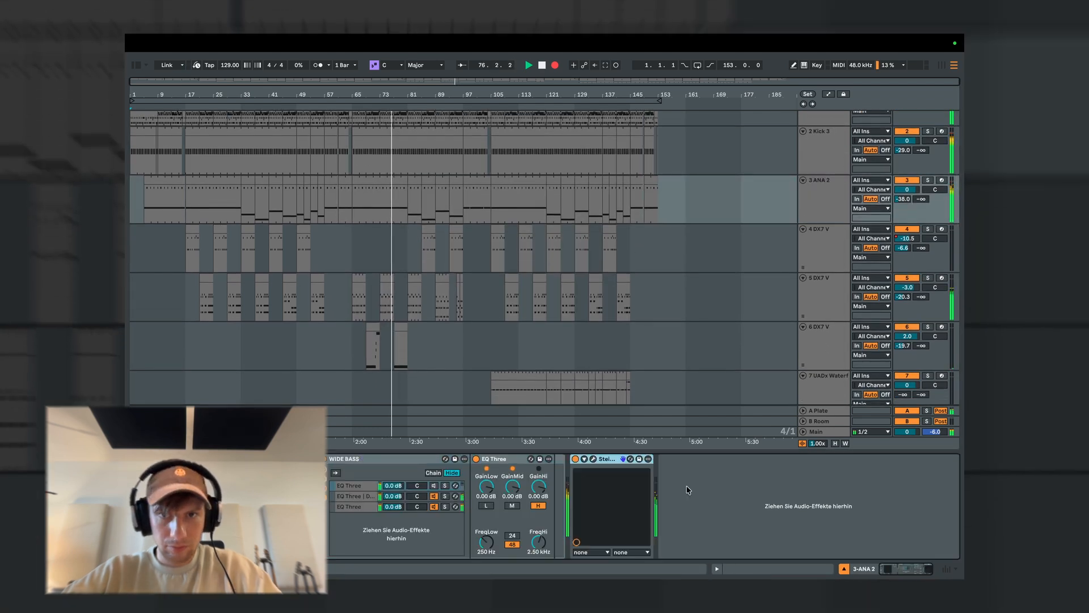
left_click(592, 459)
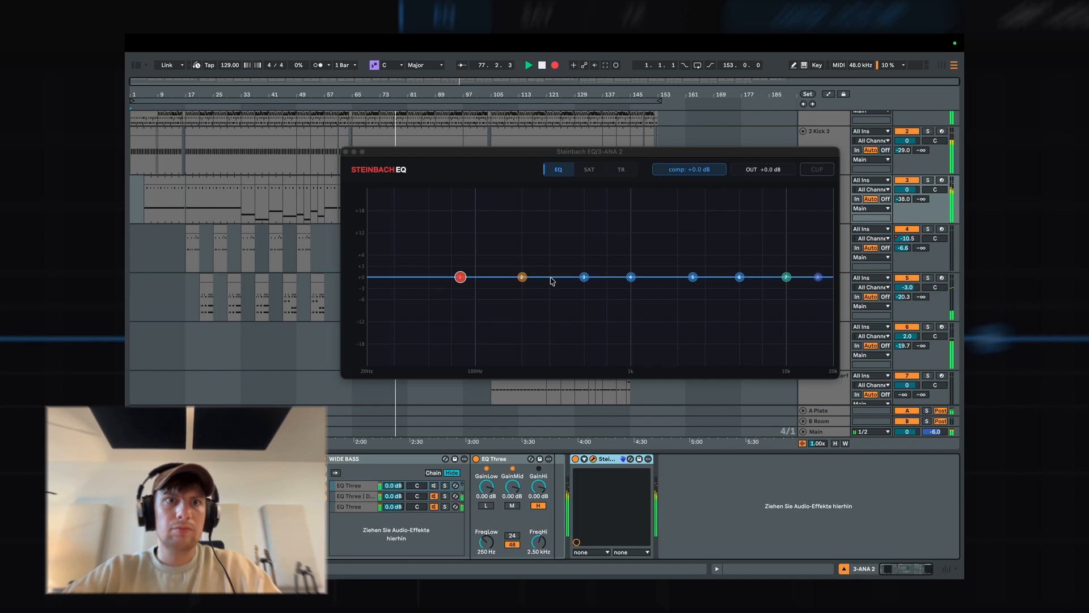
Boost ANA 2's EQ band 6 about 8 dB near 10 kHz and its low shelf about 5 dB near 160 Hz.
left_click_drag(739, 277, 789, 244)
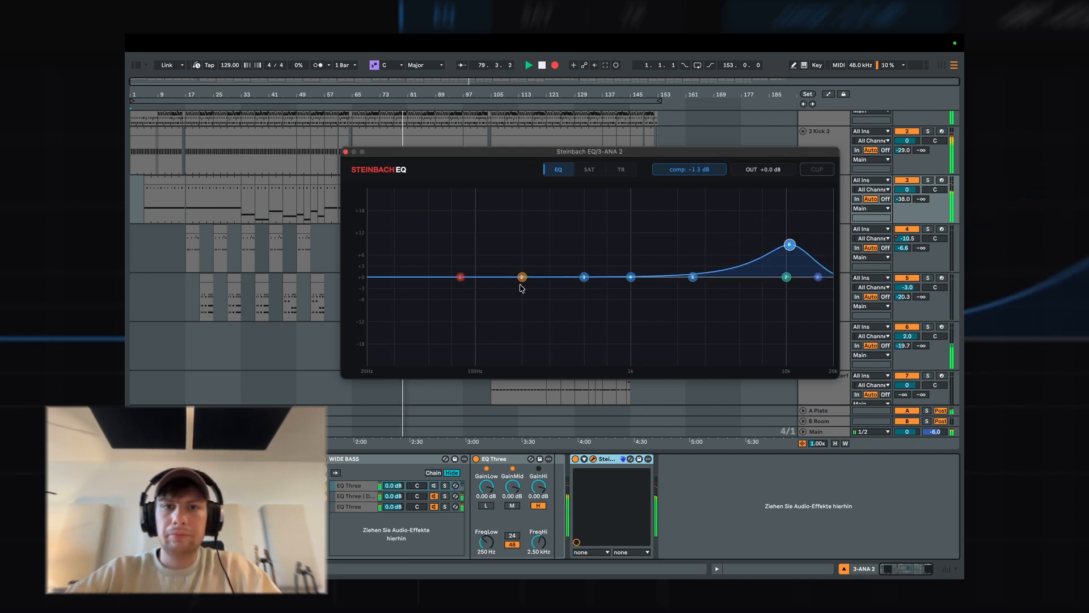
left_click_drag(521, 278, 509, 261)
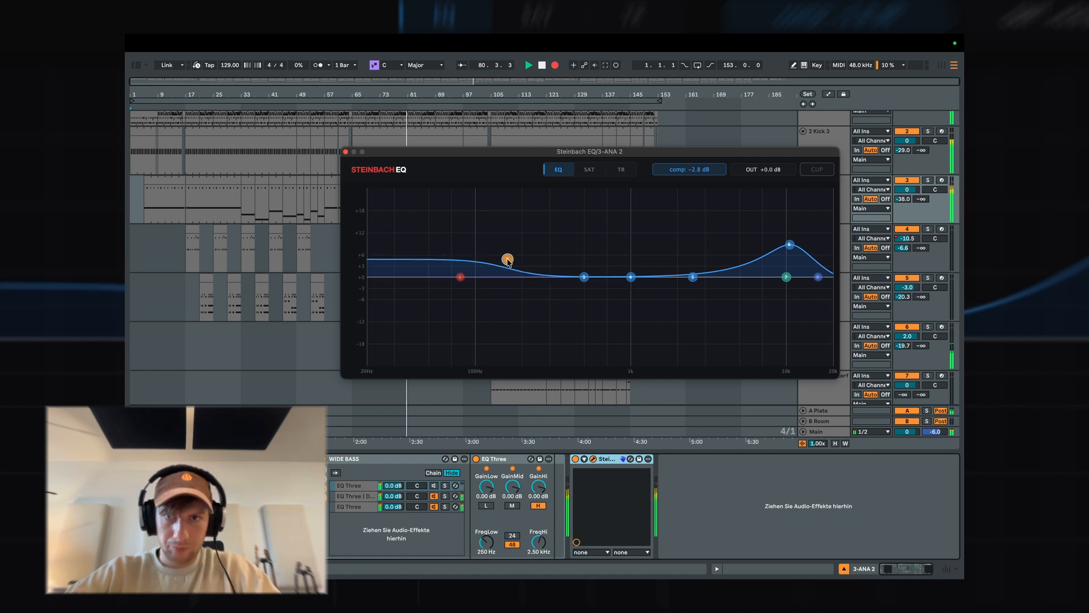
Boost ANA 2's band 3 about 3 dB near 900 Hz, cut band 5 about 2 dB near 2.5 kHz, and low-cut near 43 Hz.
left_click_drag(585, 278, 624, 267)
left_click_drag(692, 276, 691, 283)
left_click_drag(625, 268, 625, 268)
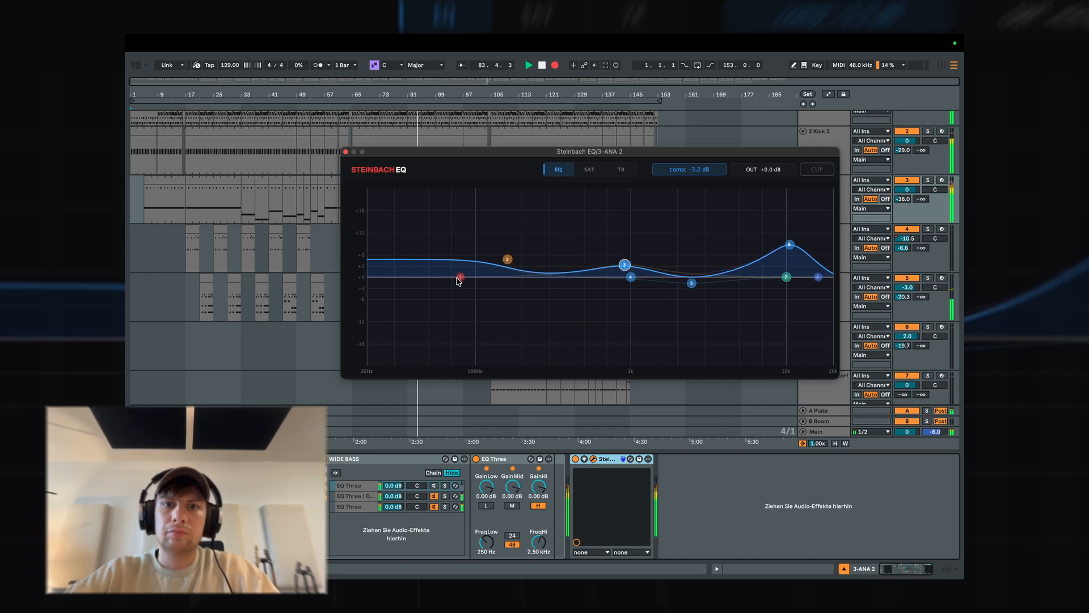
left_click_drag(458, 281, 418, 277)
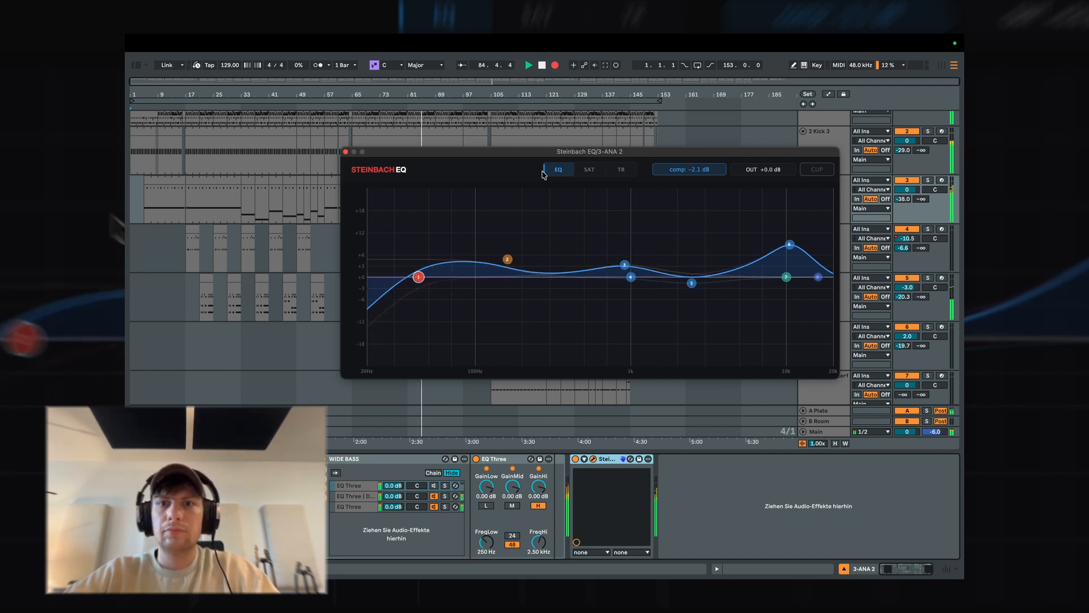
Saturate ANA 2's Low-Mid band by +21.0 dB and set the saturation crossovers to about 120 Hz, 830 Hz and 5.3 kHz.
left_click(589, 170)
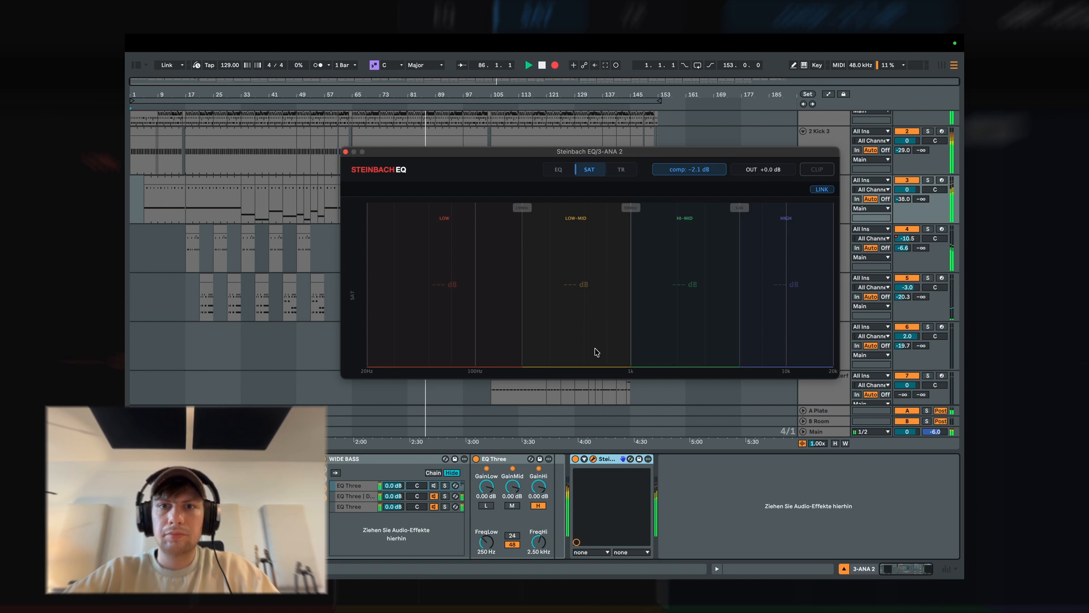
left_click_drag(597, 352, 484, 287)
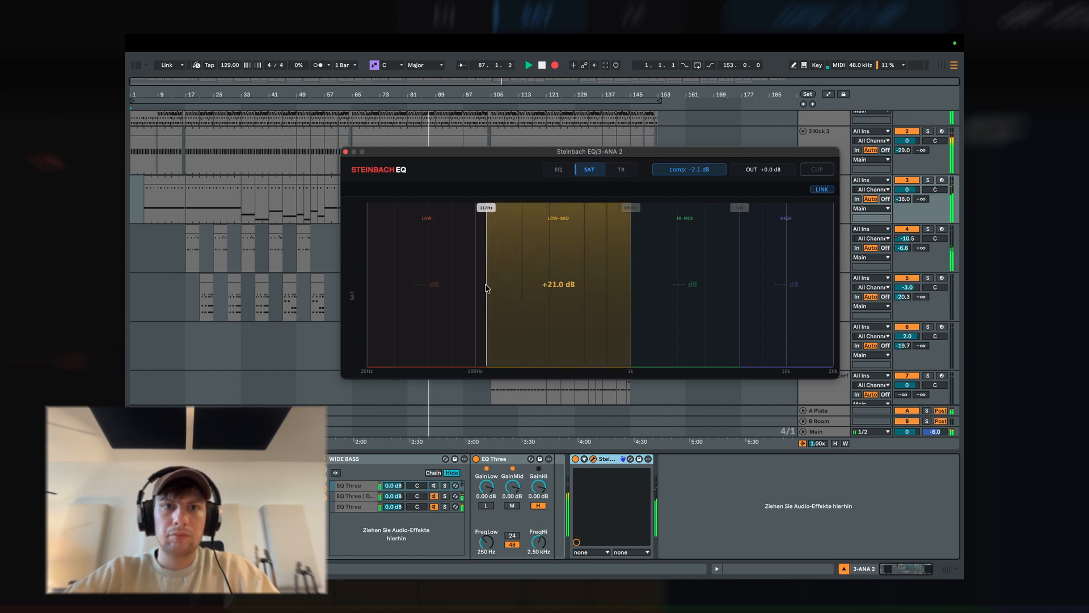
left_click_drag(632, 278, 617, 284)
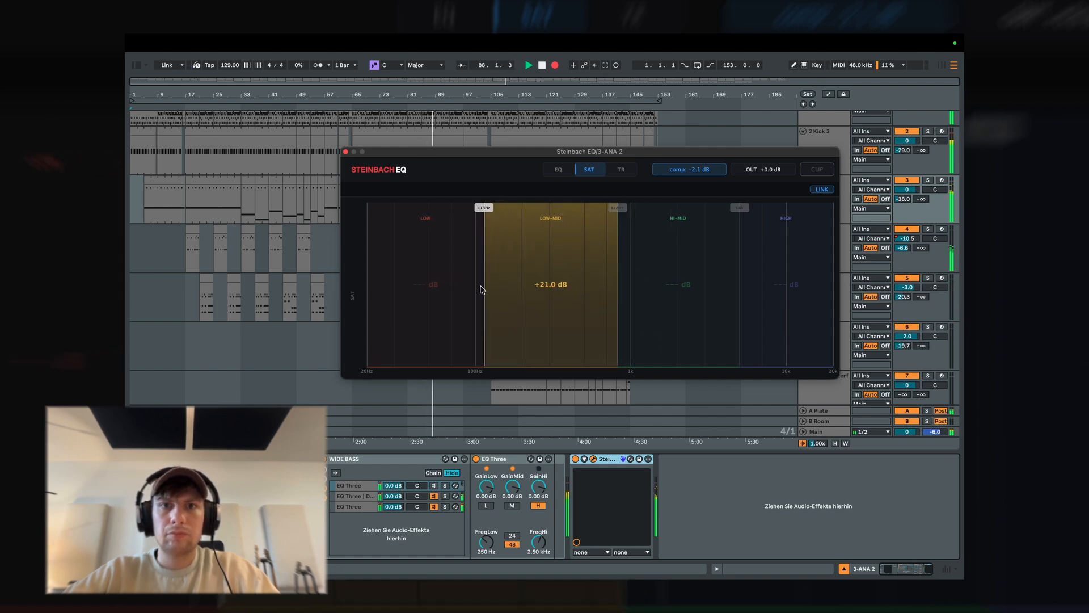
left_click_drag(481, 290, 489, 287)
left_click_drag(741, 253, 744, 251)
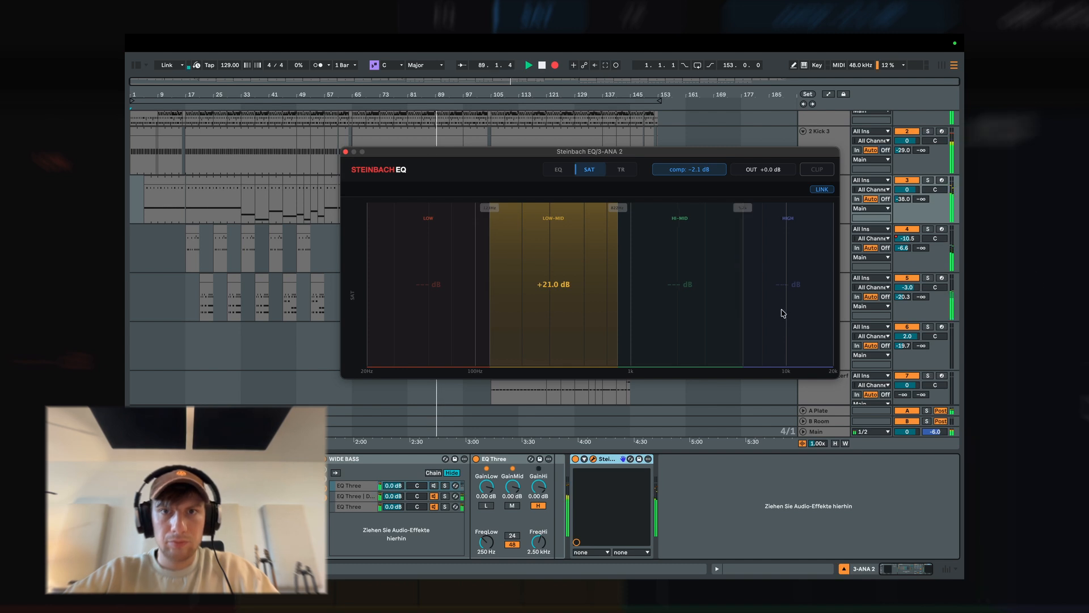
Saturate ANA 2's High band by +13.8 dB and its Hi-Mid band by +5.6 dB.
left_click_drag(781, 313, 783, 242)
left_click_drag(699, 318, 698, 281)
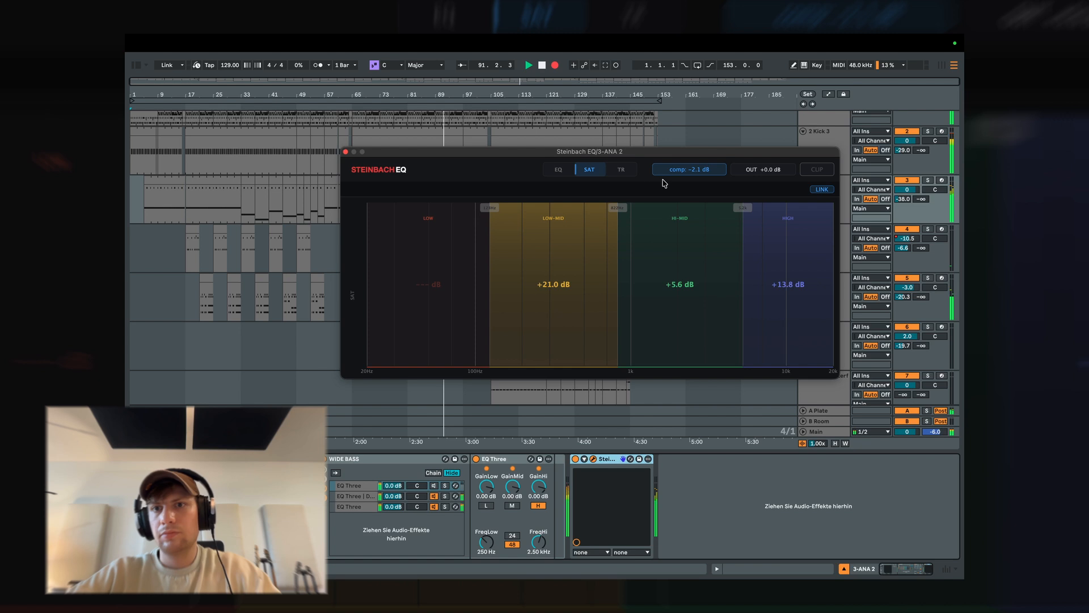
Set ANA 2's transient attack/sustain to 9.8/-6.2 for Low-Mid, Hi-Mid attack to 4.2, and the crossovers to about 100 Hz, 720 Hz and 3.6 kHz.
left_click(621, 169)
left_click_drag(483, 349, 483, 314)
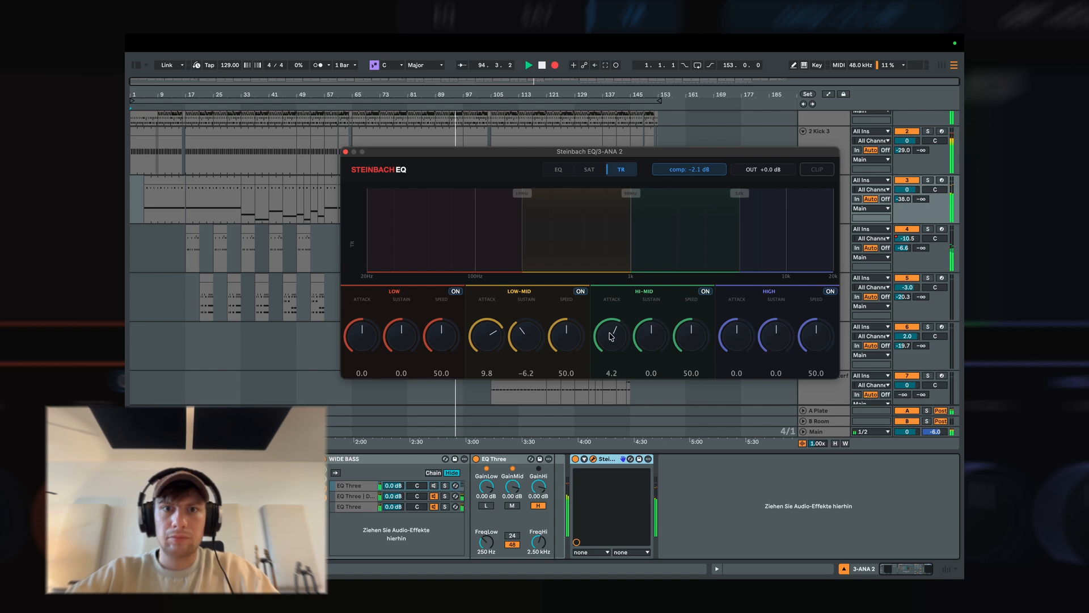
left_click_drag(639, 251, 609, 249)
left_click_drag(521, 247, 477, 245)
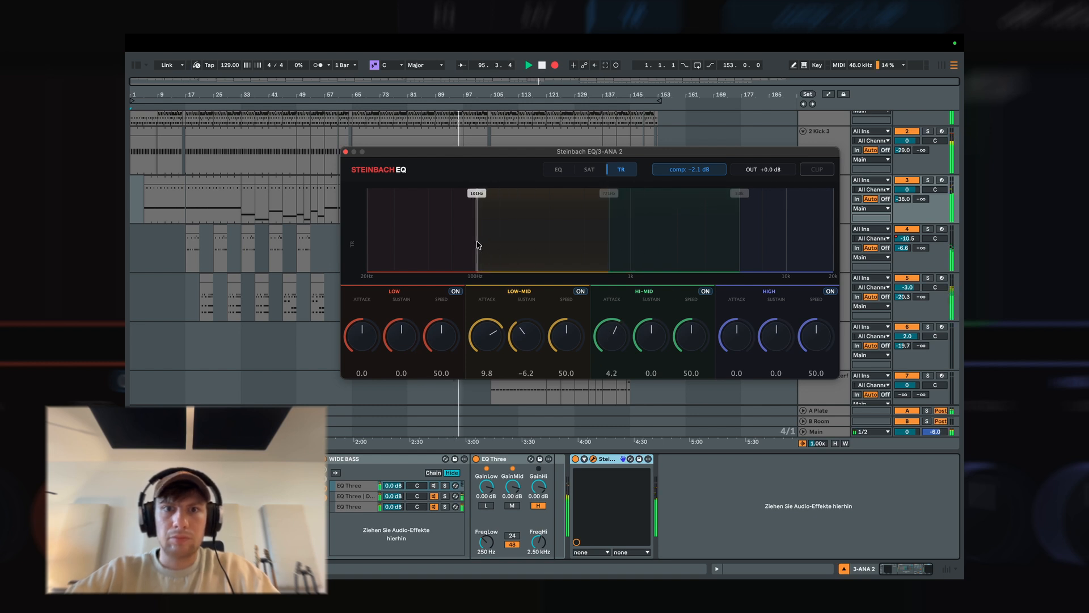
left_click_drag(739, 227, 717, 226)
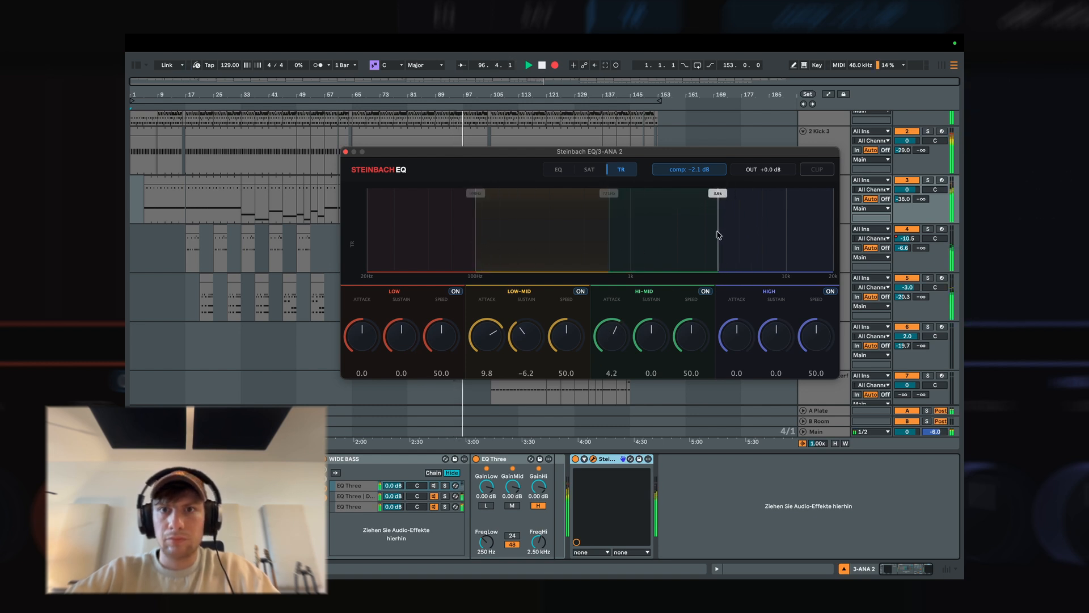
Set ANA 2's transient attack/sustain to 12.1/-6.8 Low-Mid, 7.8/-5.7 Hi-Mid and 13.3/-4.6 High, with the middle crossover near 550 Hz, and close the plugin.
left_click_drag(756, 333, 773, 356)
left_click_drag(651, 346, 619, 305)
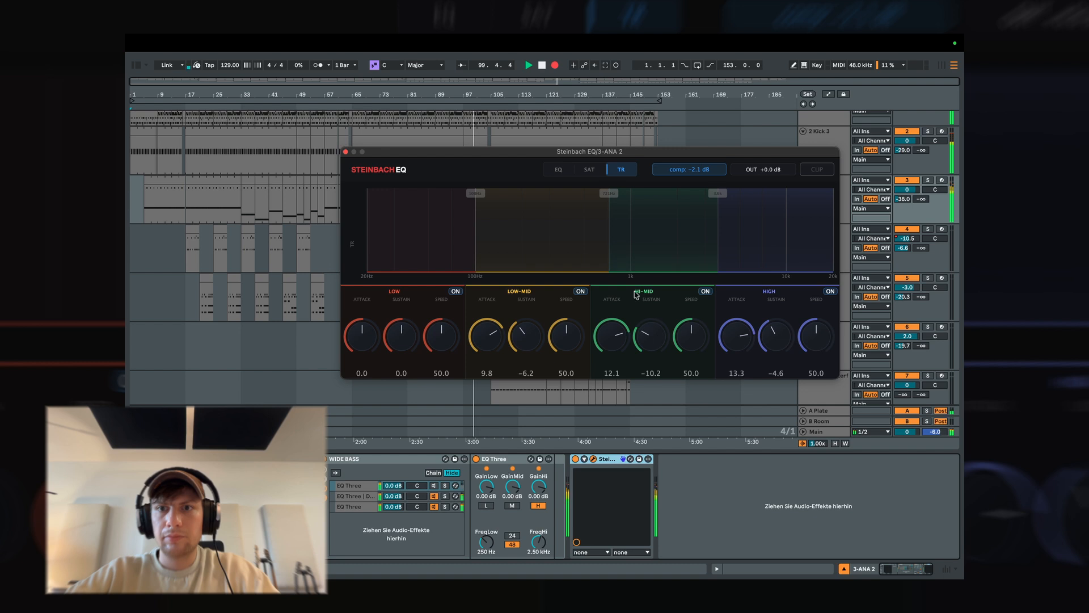
left_click_drag(610, 258, 591, 257)
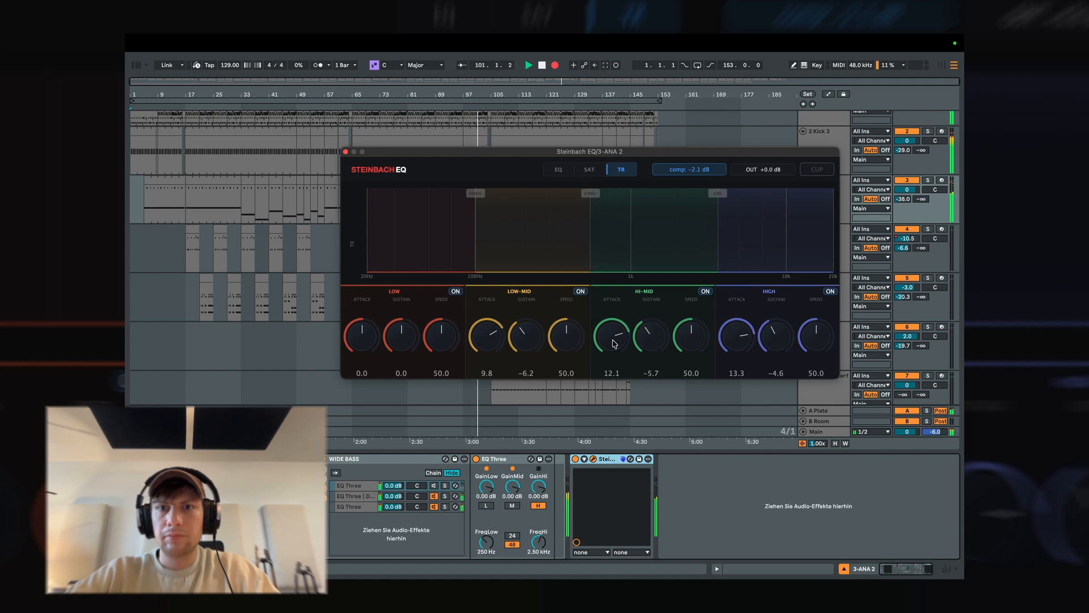
left_click_drag(613, 343, 614, 353)
left_click(590, 168)
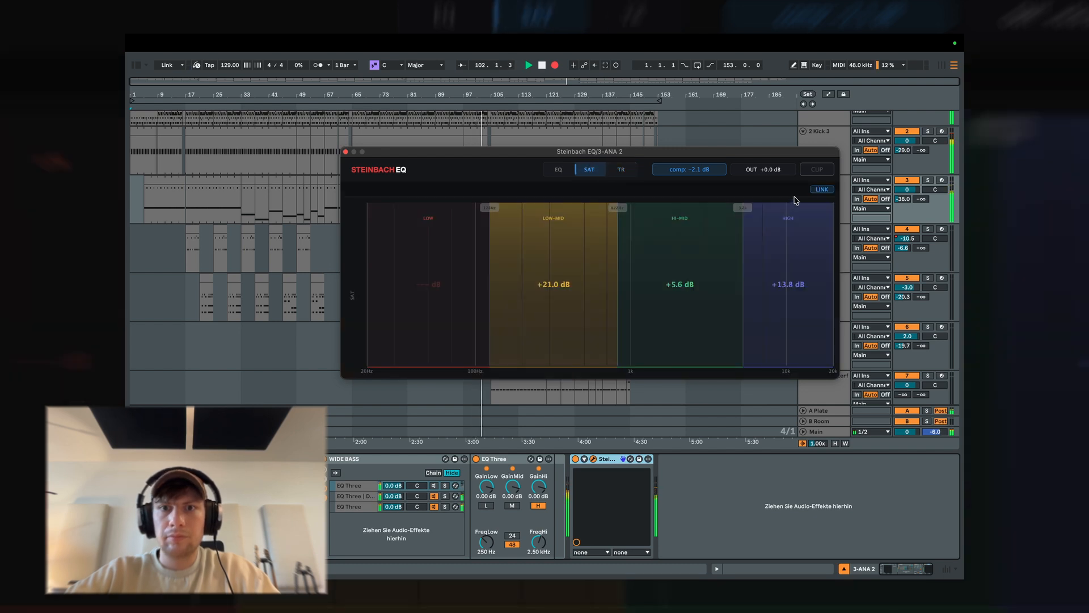
left_click(621, 169)
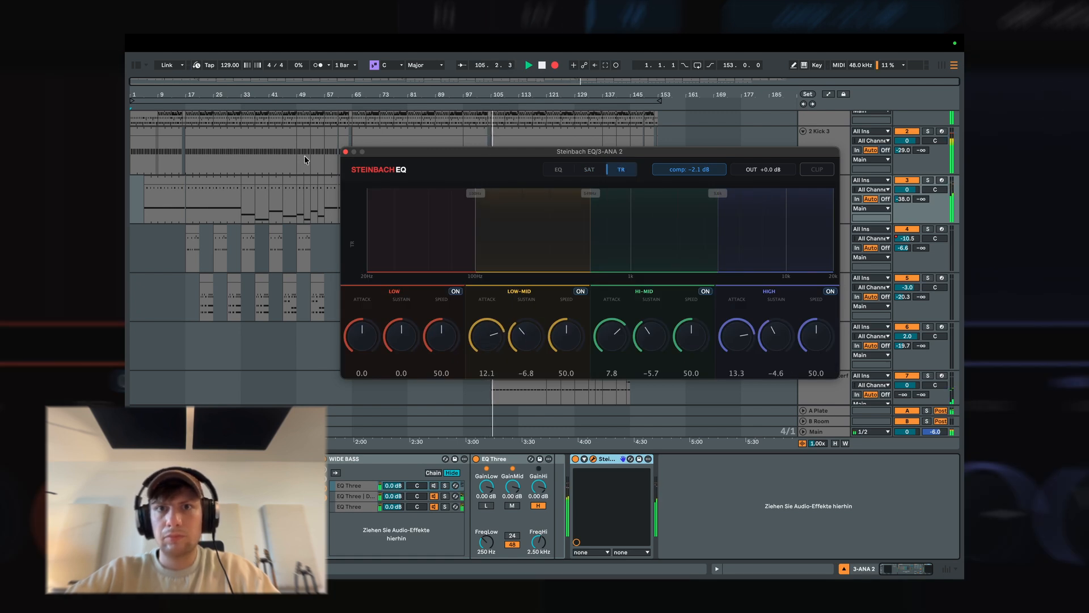
left_click(346, 152)
Paste the Steinbach EQ device into the effect chain of track 7, UADx Waterfall B3 Organ.
scroll(816, 215, "down", 3)
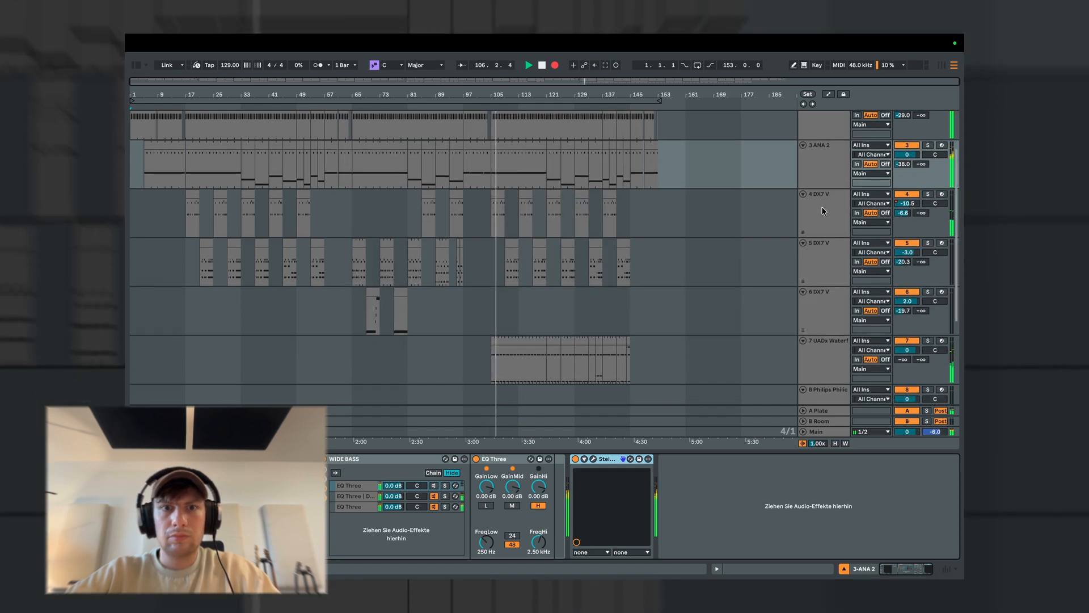
left_click(820, 209)
scroll(820, 209, "down", 4)
left_click(826, 248)
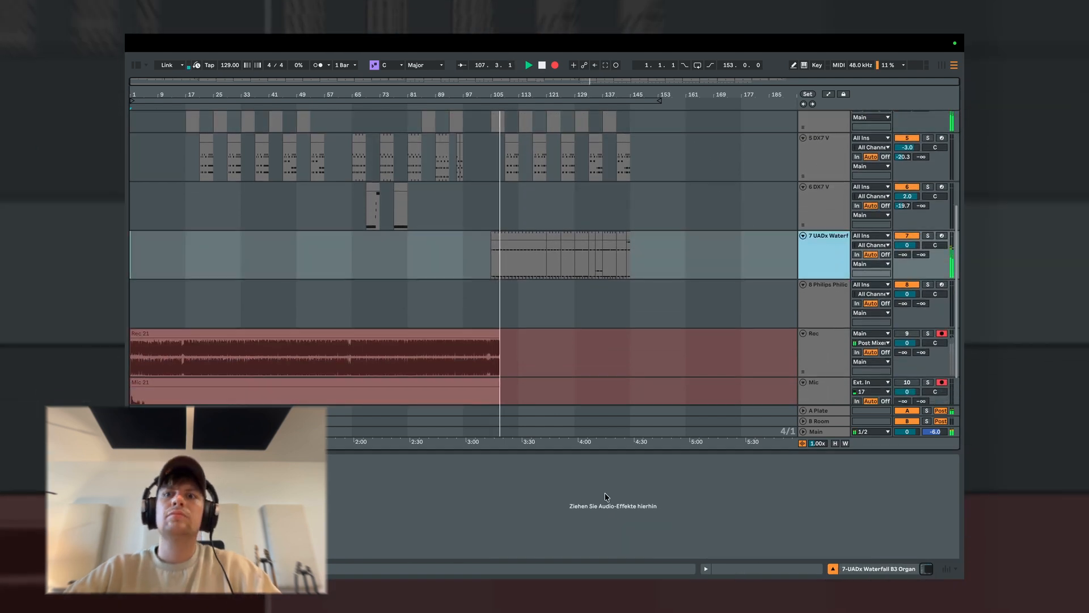
key("super+v")
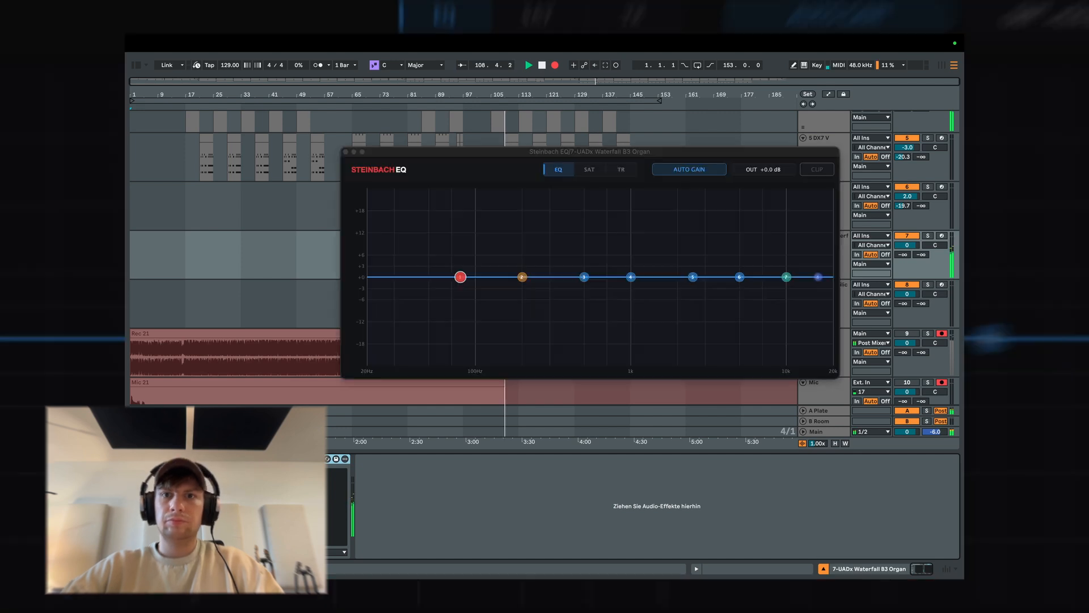
Boost the organ's EQ band 3 about 3 dB near 800 Hz, band 4 about 4 dB near 7 kHz, and low shelf about 1 dB.
left_click_drag(584, 277, 759, 261)
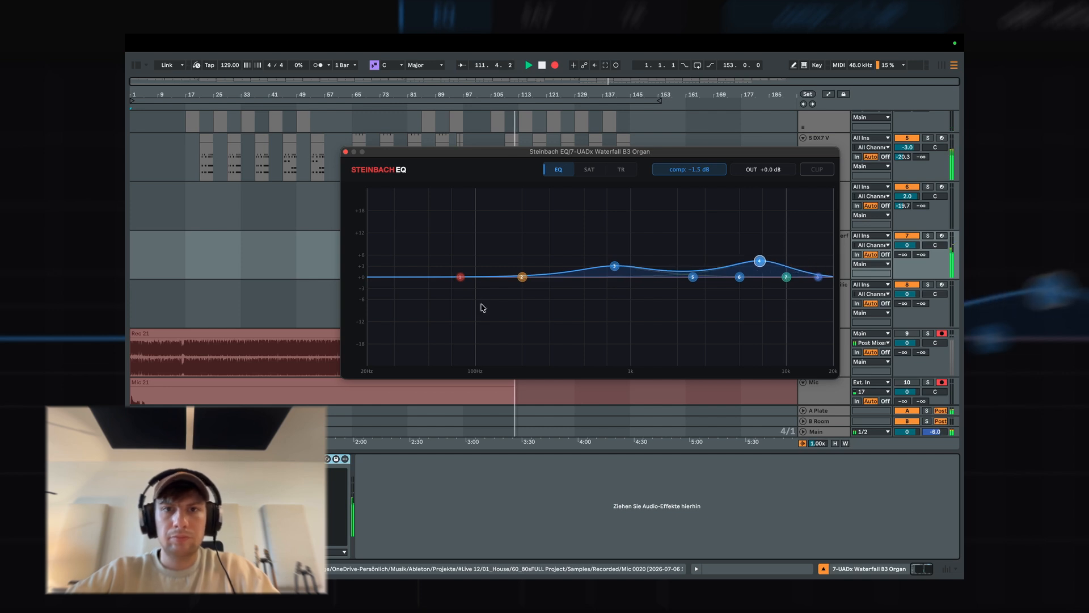
left_click_drag(522, 277, 523, 274)
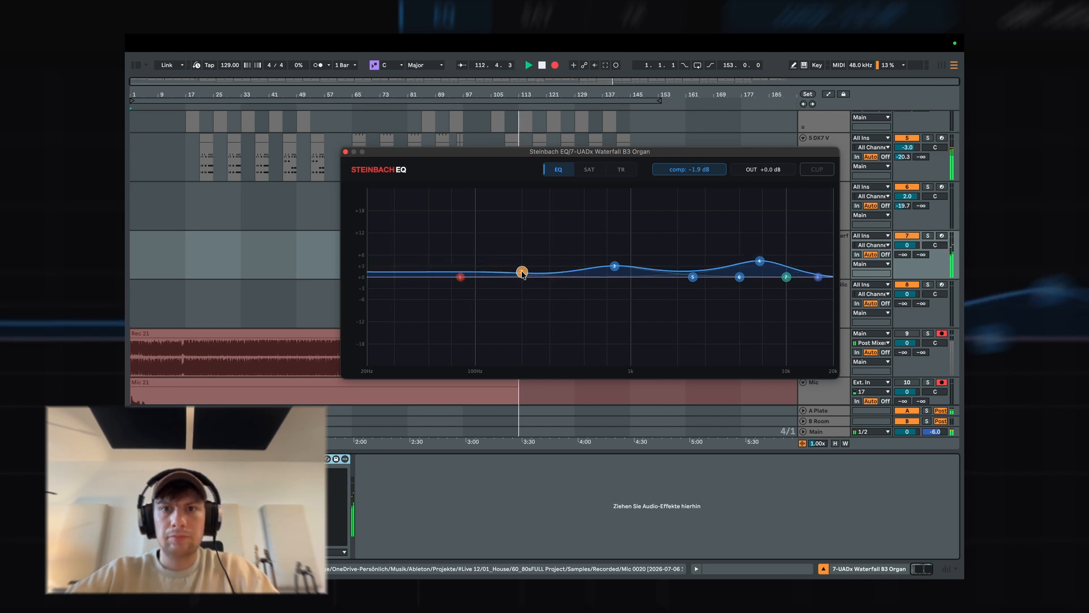
Unlink the organ's saturation bands, setting Low and Hi-Mid to +24.0 dB and Low-Mid to +5.6 dB, with High off.
left_click(591, 169)
left_click_drag(484, 335, 484, 249)
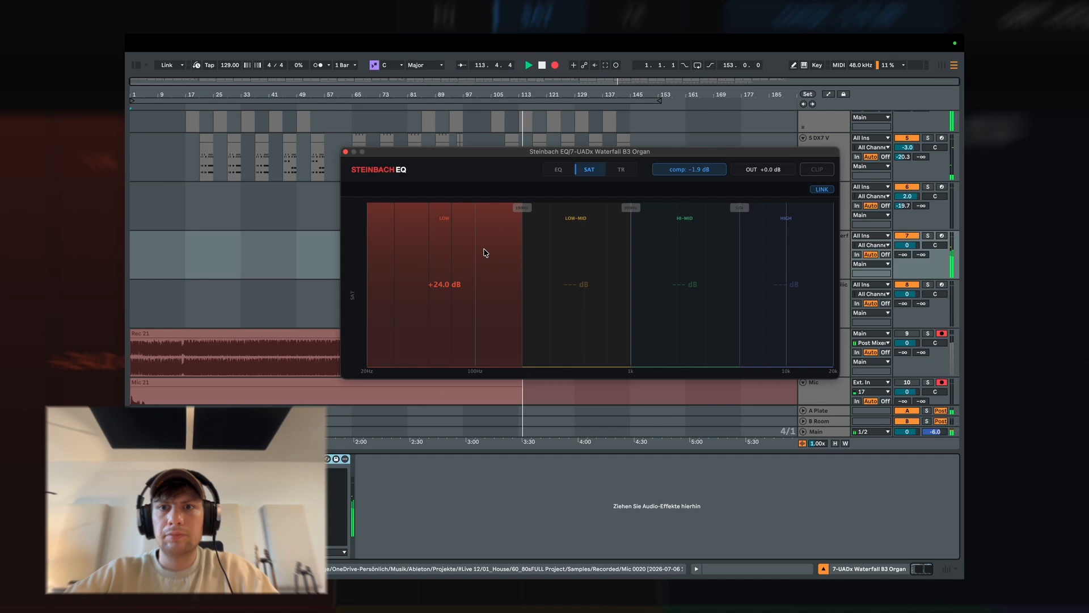
left_click_drag(683, 346, 690, 250)
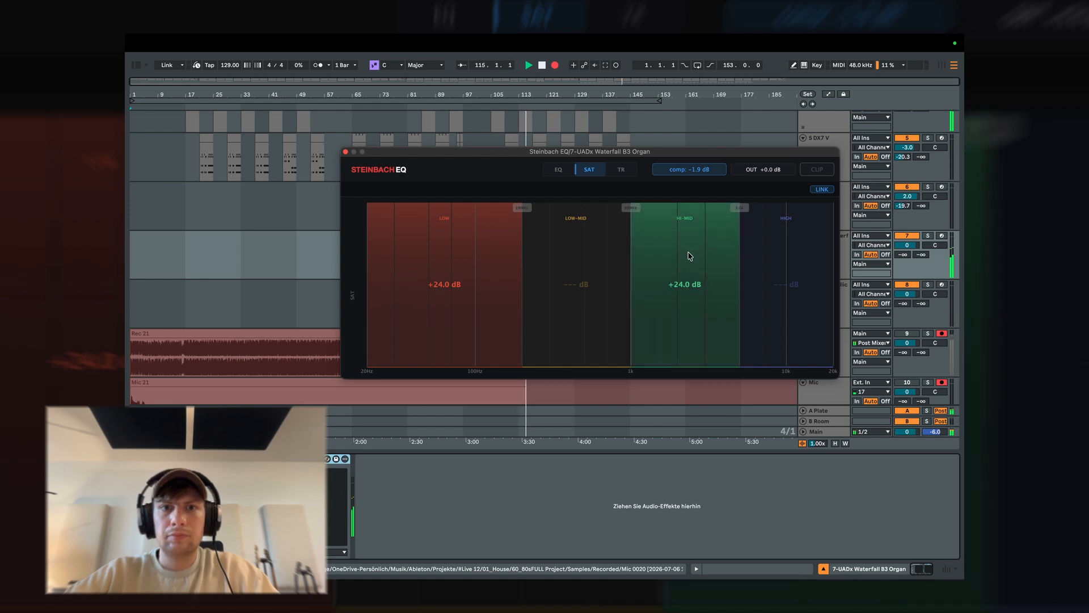
left_click_drag(768, 287, 803, 201)
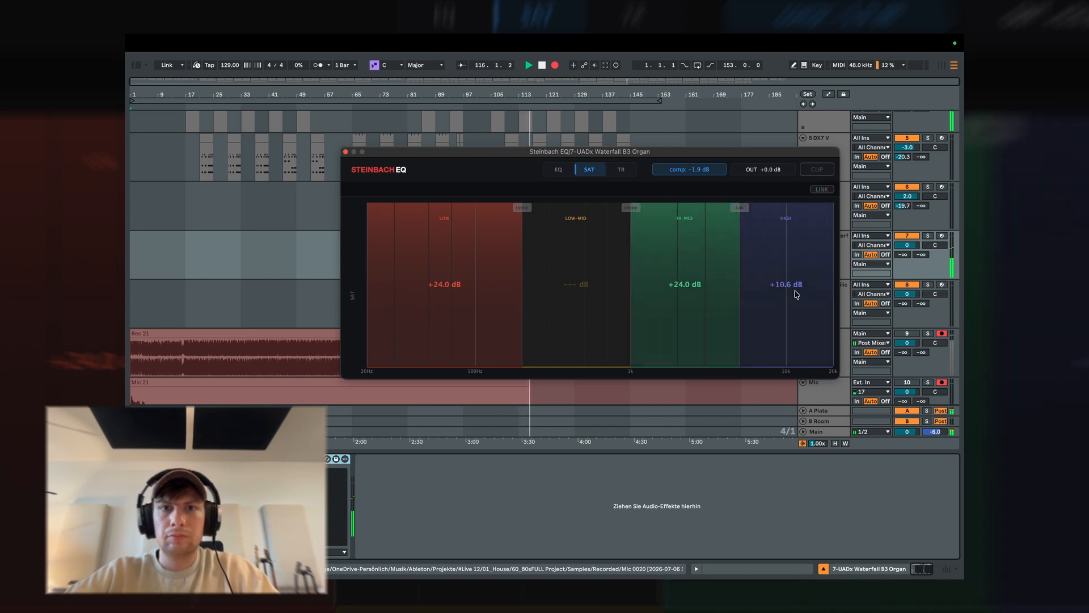
left_click_drag(600, 310, 599, 287)
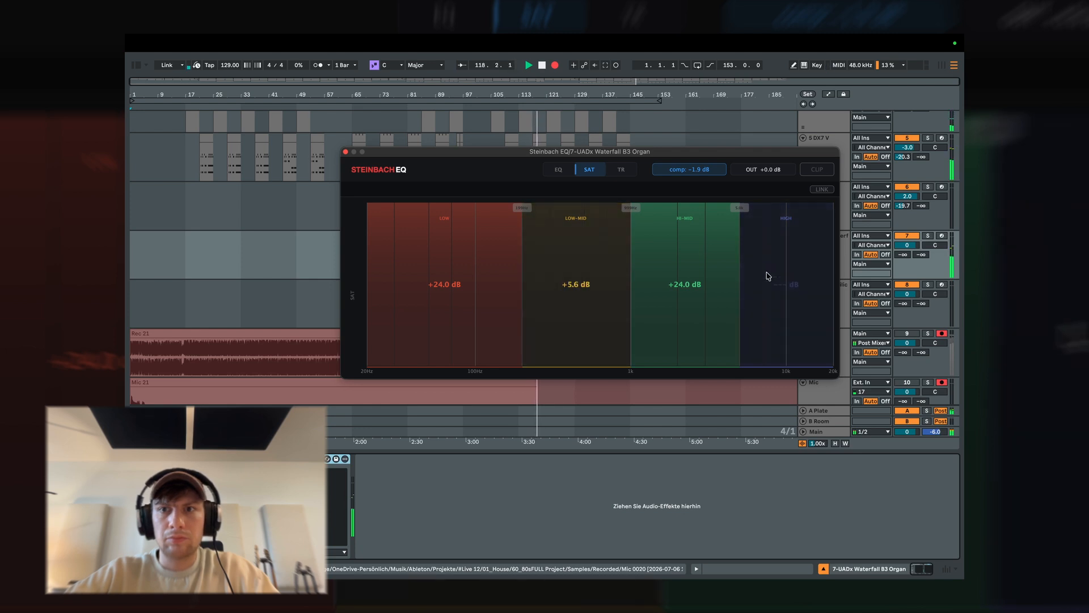
Set the organ's transient attack to 11.8 Low-Mid, 4.1 Hi-Mid and 4.9 High, and sustain to -7.8 Low-Mid and -6.1 Low, and close the plugin.
left_click(624, 170)
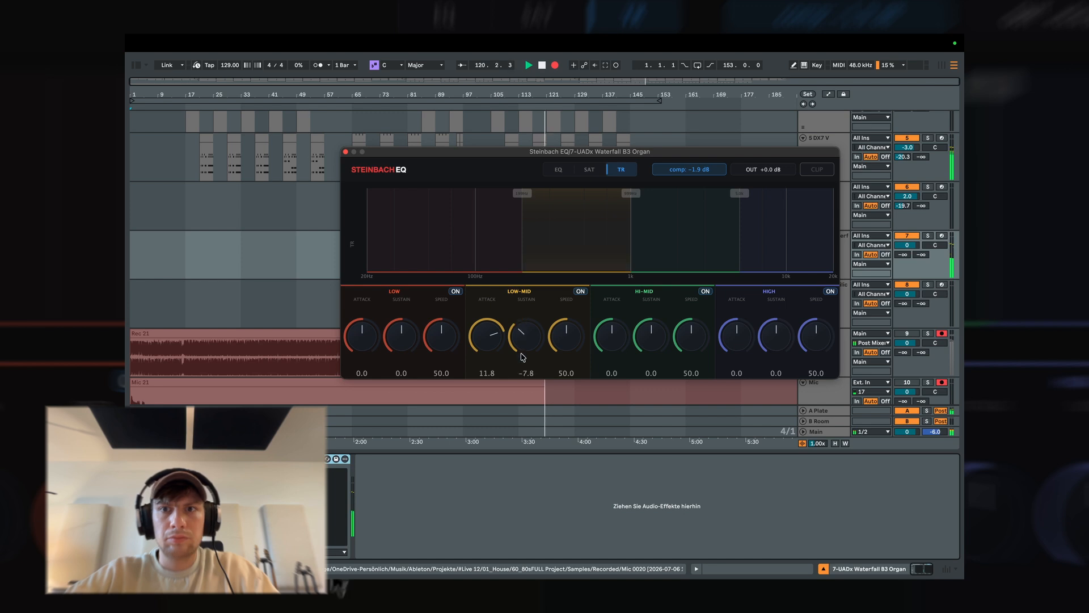
left_click_drag(614, 329, 613, 331)
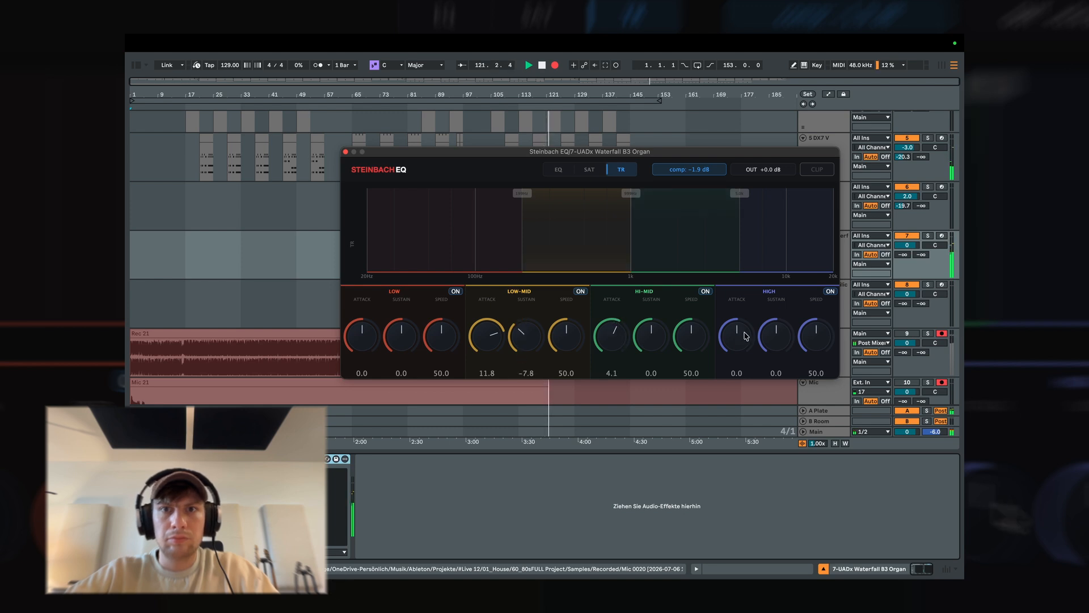
left_click_drag(736, 338, 738, 322)
left_click_drag(396, 341, 397, 349)
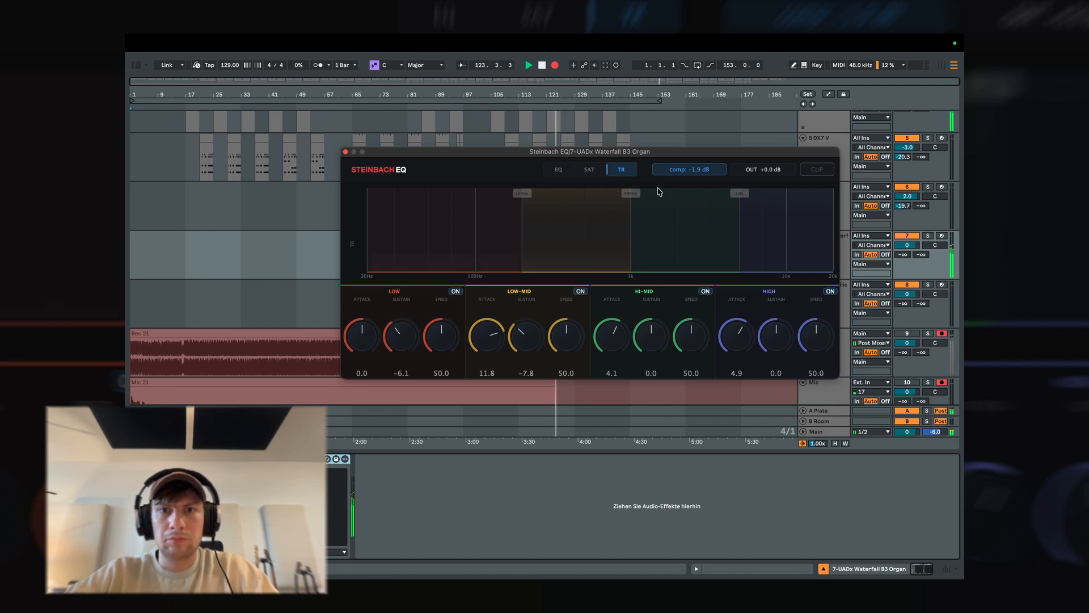
left_click(345, 152)
Add Steinbach EQ to the 5 DX7 V track, boosting band 4 about 6 dB near 2 kHz and cutting band 3 about 3 dB near 490 Hz.
scroll(837, 159, "up", 3)
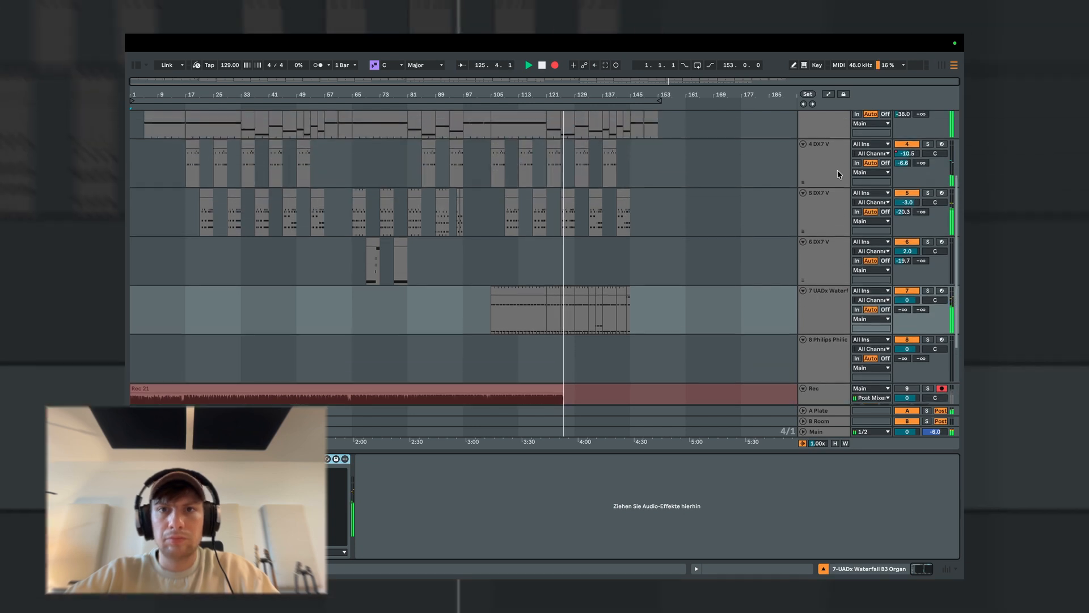
left_click(825, 215)
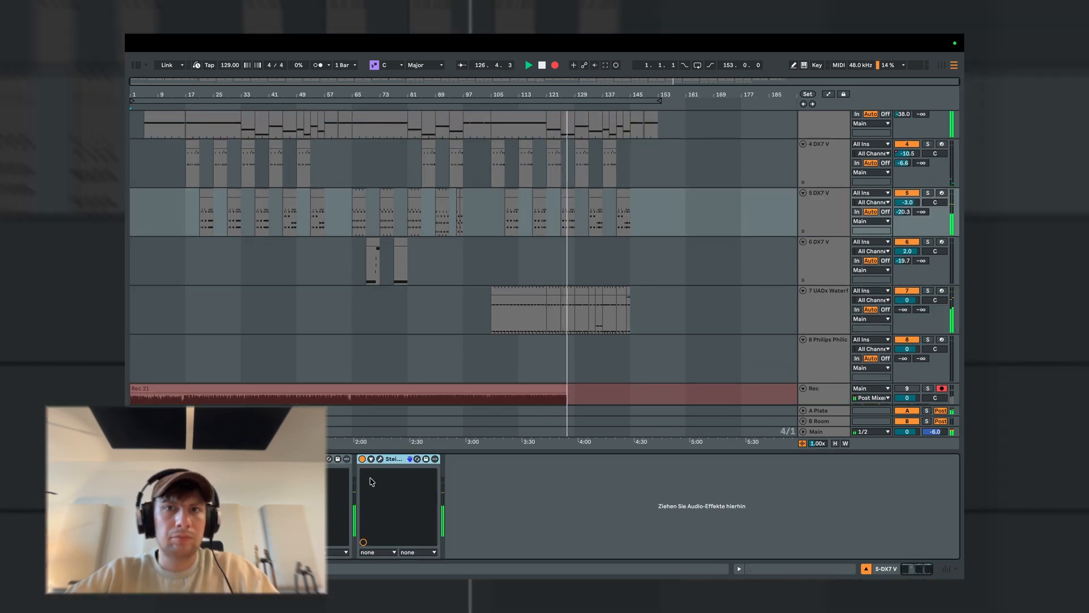
left_click(380, 459)
left_click_drag(583, 277, 677, 256)
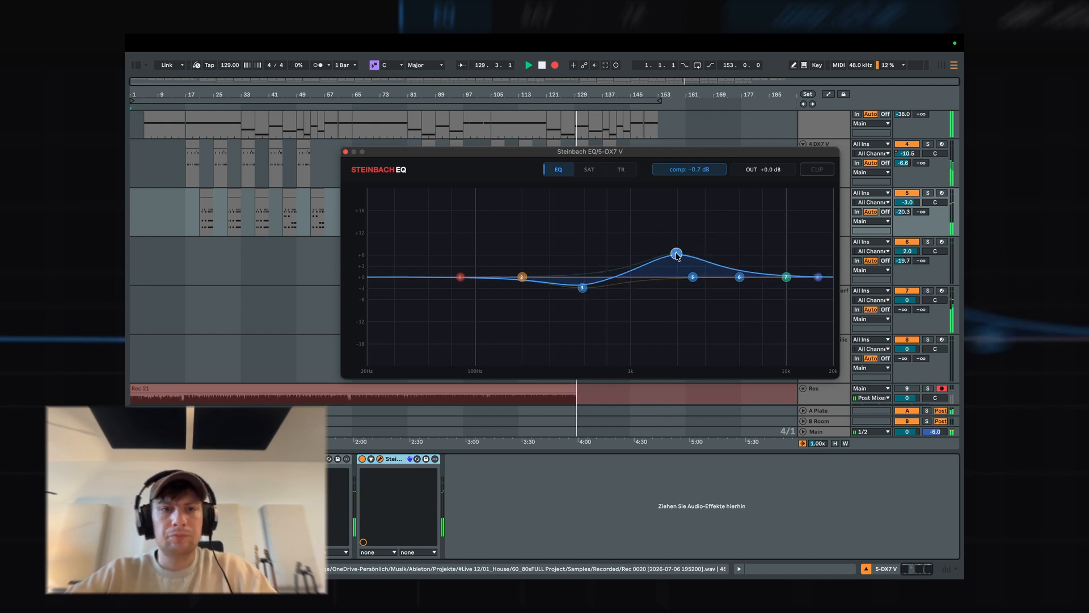
left_click(346, 152)
Add Steinbach EQ to the 4 DX7 V track, boosting band 4 about 4 dB near 5.6 kHz and cutting band 3 about 4 dB near 1 kHz.
left_click(822, 157)
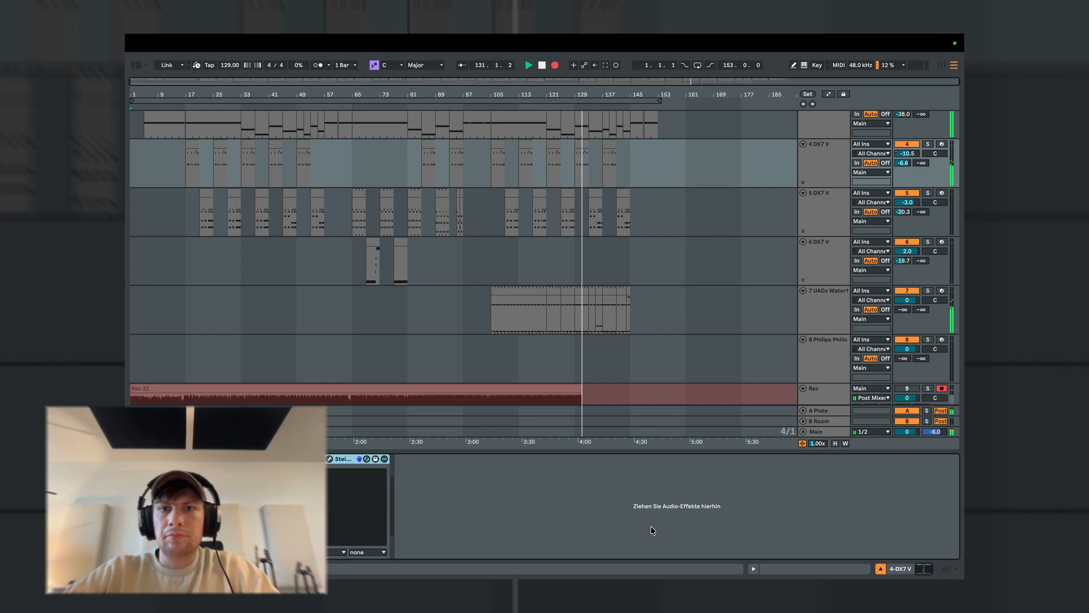
left_click(329, 458)
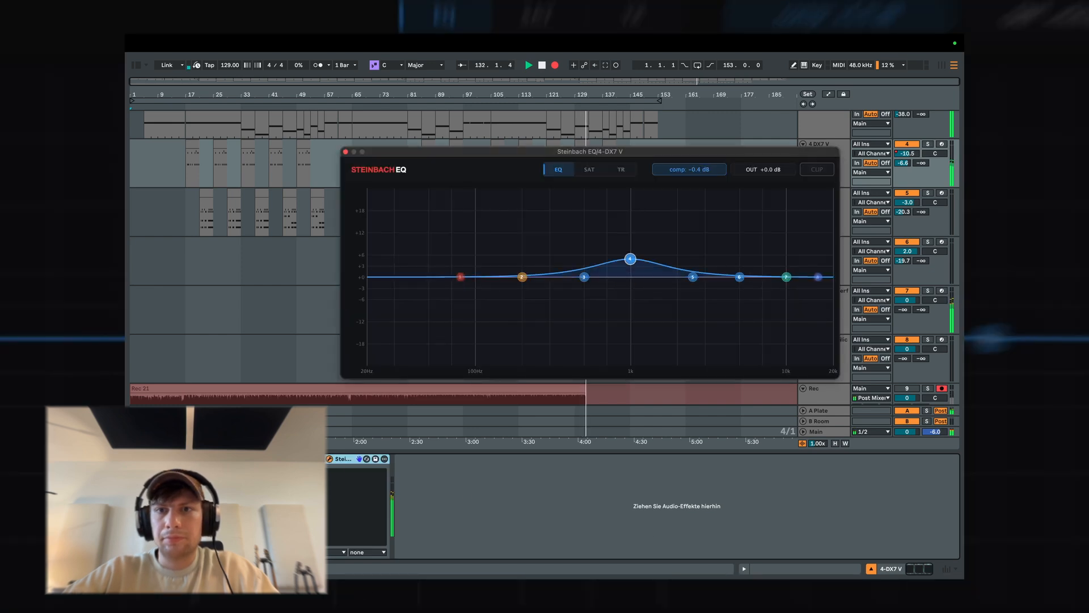
left_click_drag(630, 259, 743, 253)
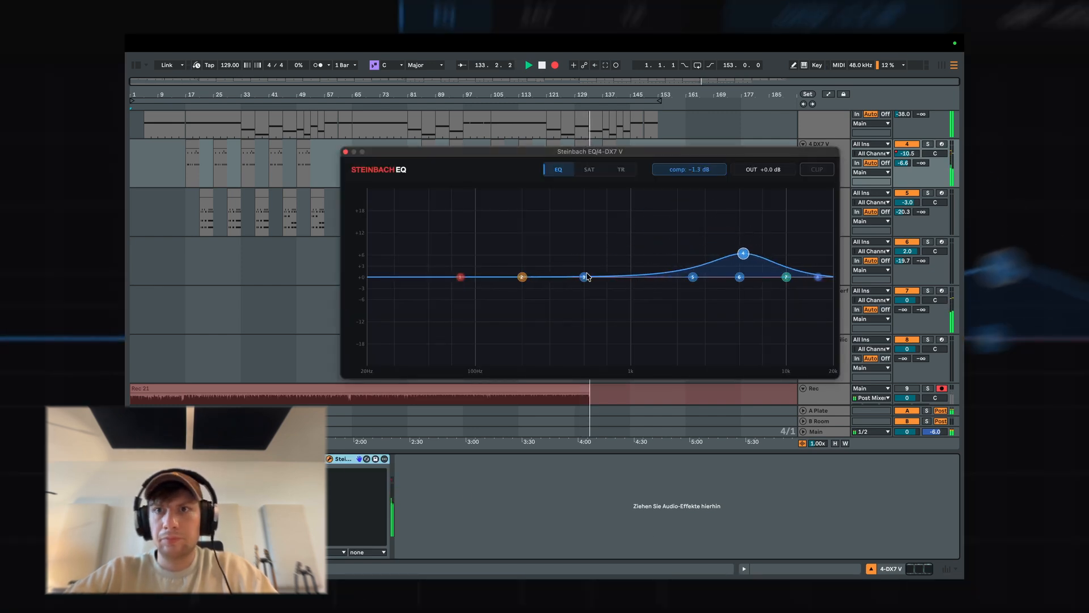
left_click_drag(584, 277, 631, 292)
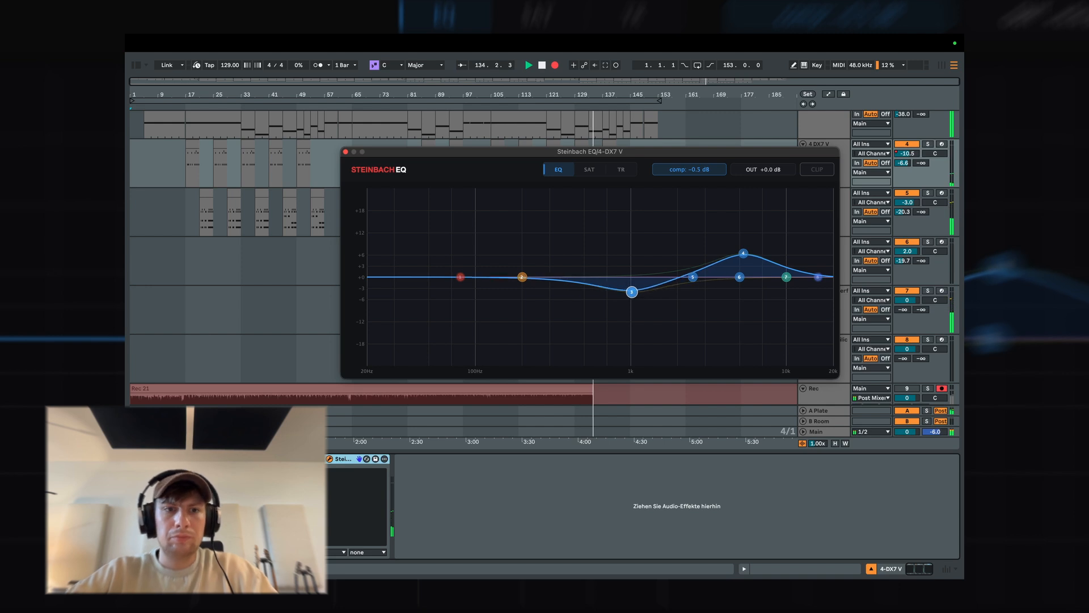
left_click_drag(744, 253, 747, 264)
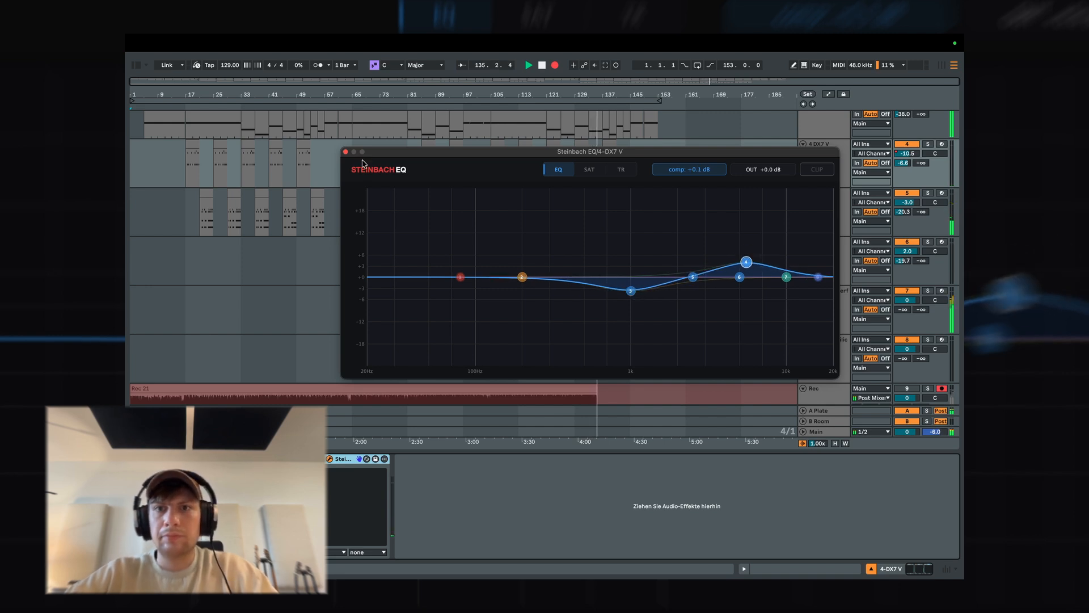
left_click(346, 152)
Reshape 5 DX7 V's EQ with band 4 at about +3.5 dB near 2.5 kHz and band 6 at about +1.5 dB near 8 kHz.
left_click(817, 202)
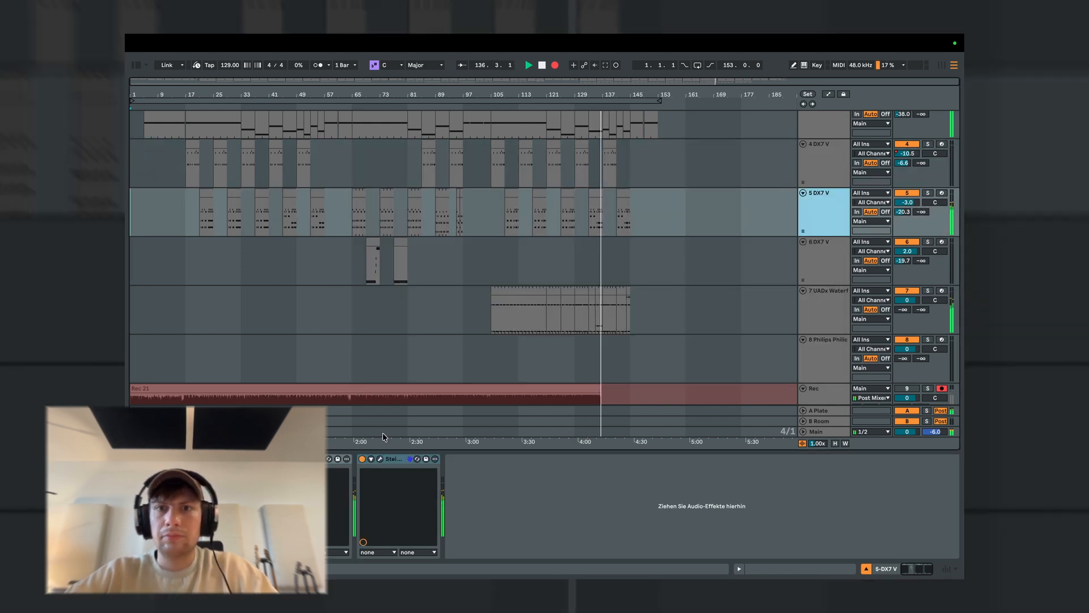
left_click(380, 458)
left_click_drag(679, 255, 767, 270)
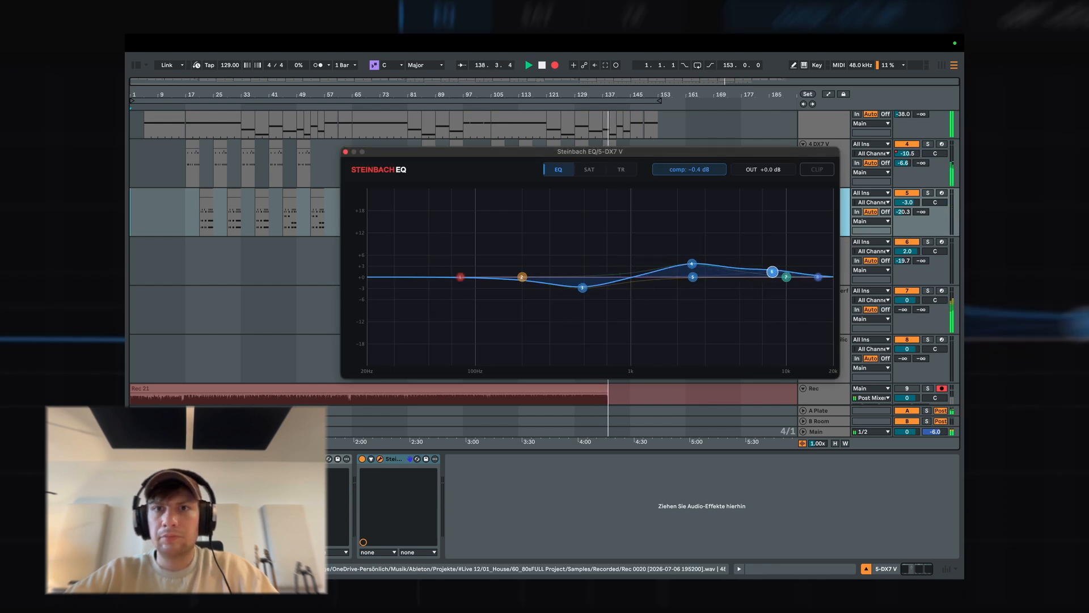
Set 5 DX7 V's transient attack/sustain to 4.1/-3.8 for Low-Mid and 8.1/-4.1 for Hi-Mid, and the High attack to 2.6.
left_click(621, 169)
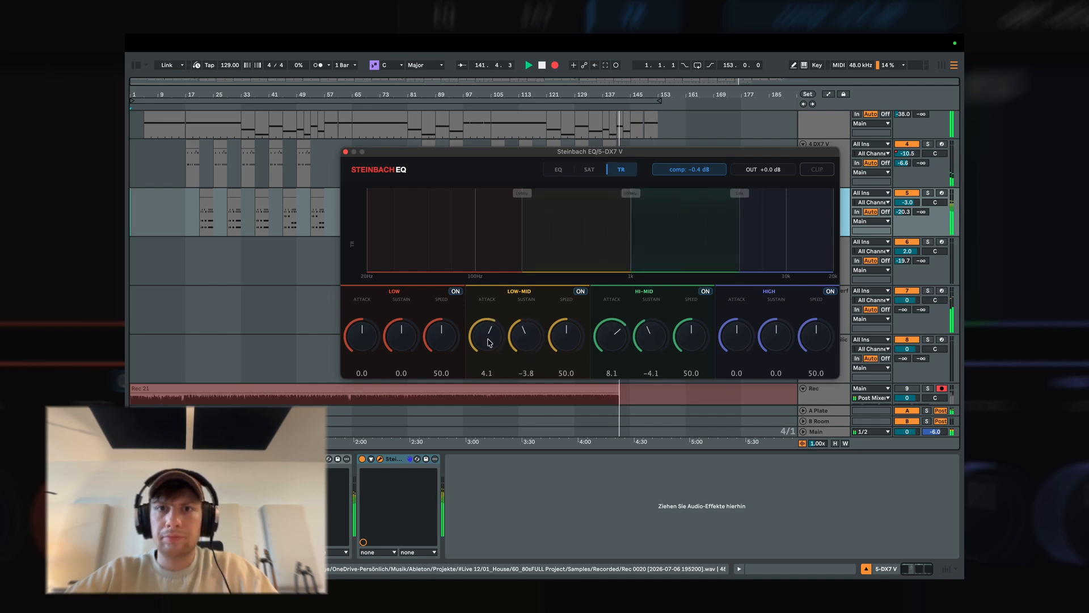
left_click_drag(736, 339, 736, 325)
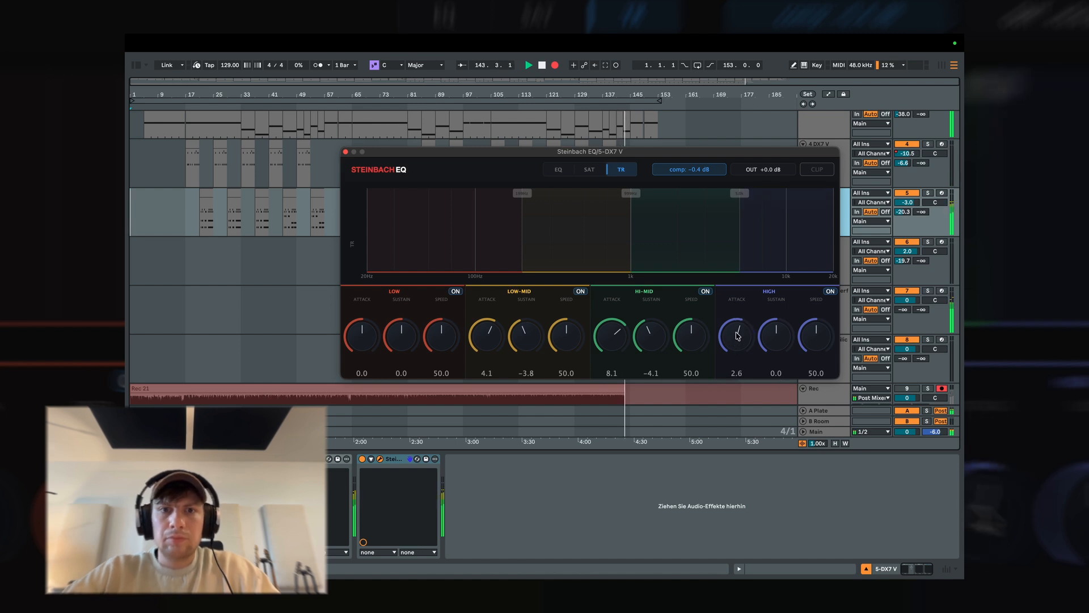
Saturate 5 DX7 V's Low-Mid band by +3.5 dB, Hi-Mid by +12.8 dB and High by +6.1 dB, and close the plugin.
left_click(585, 172)
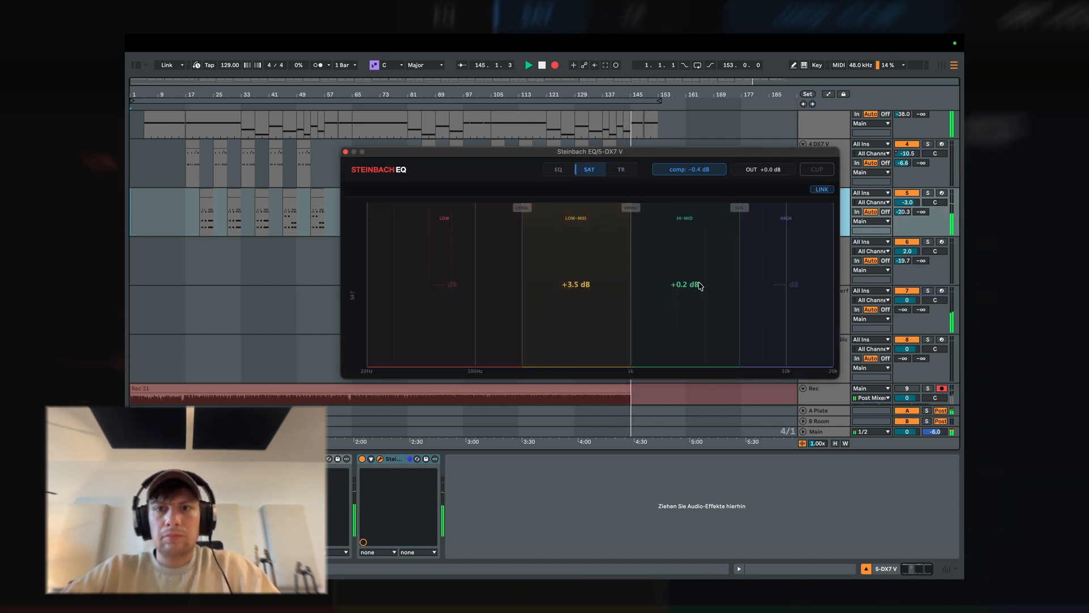
left_click_drag(699, 283, 703, 248)
left_click_drag(787, 254, 790, 228)
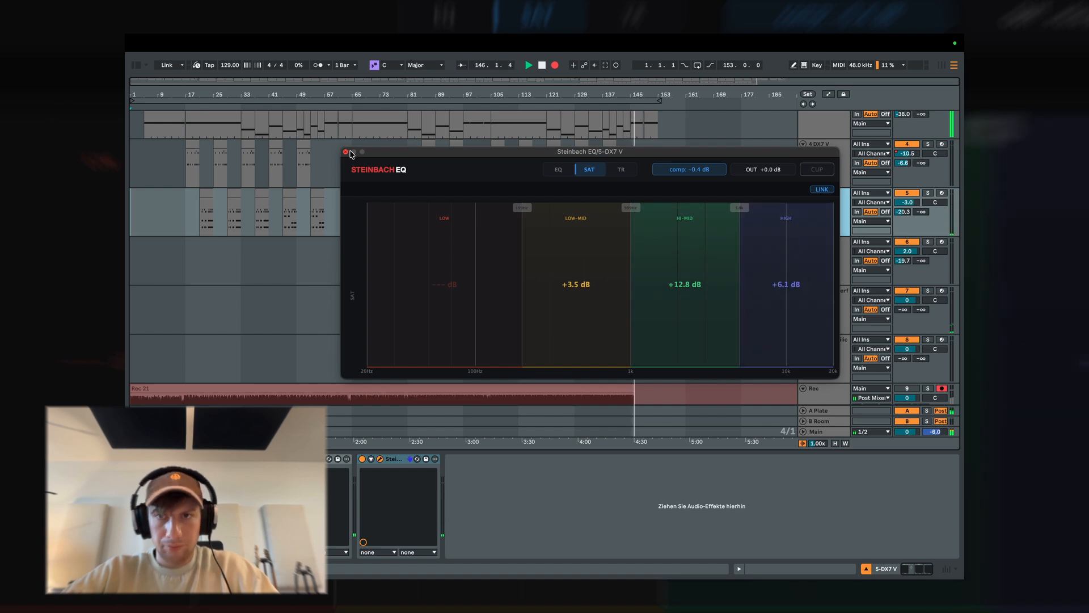
left_click(346, 152)
scroll(736, 253, "down", 3)
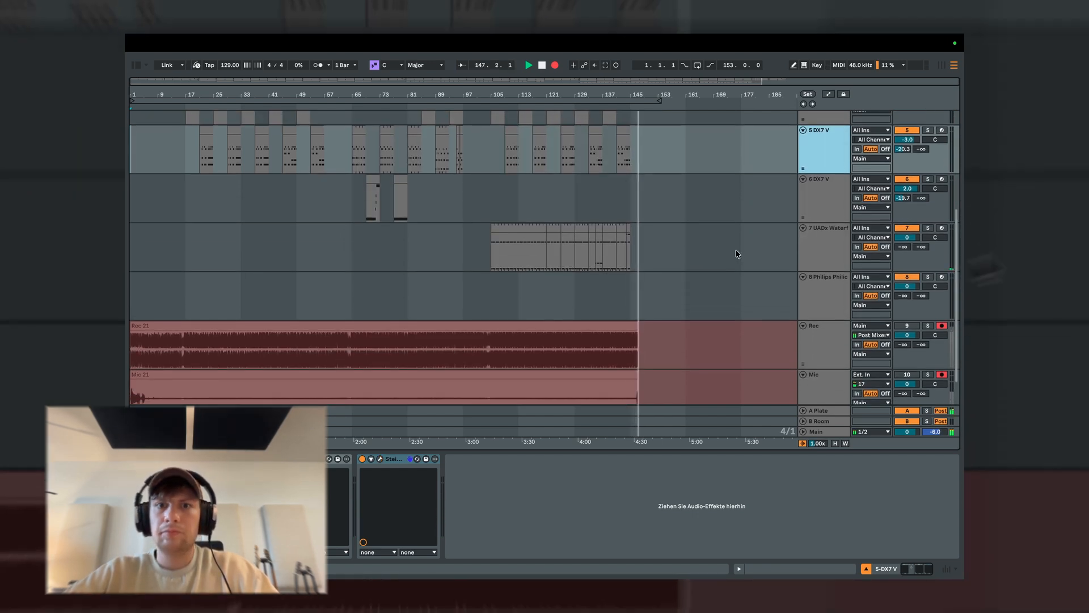